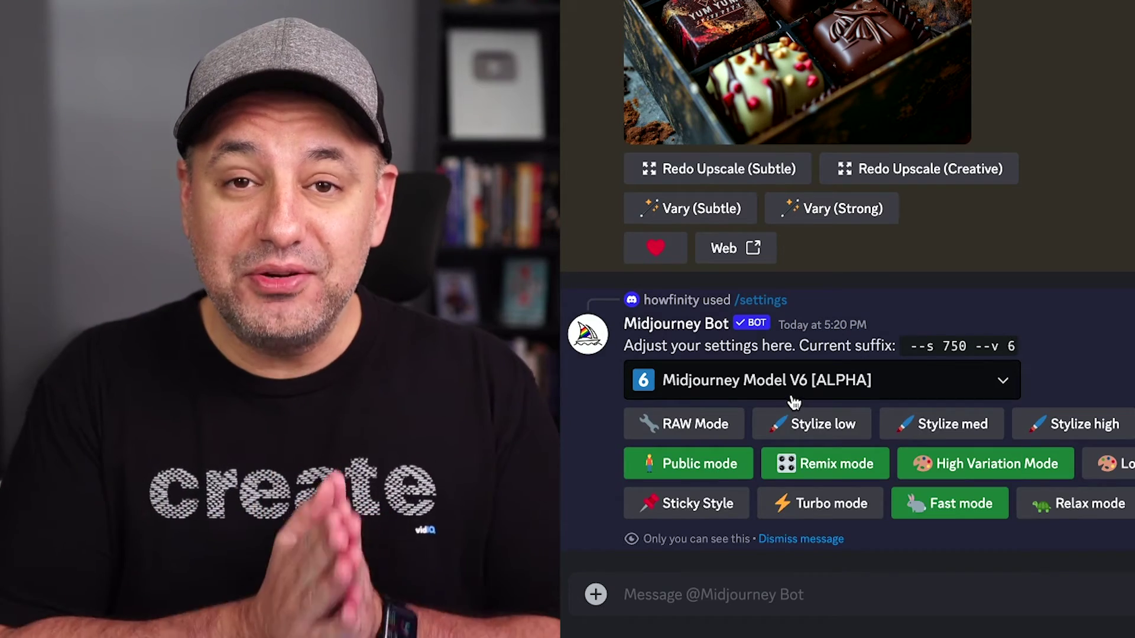
# Send the /settings command to the Midjourney Bot
pyautogui.click(792, 394)
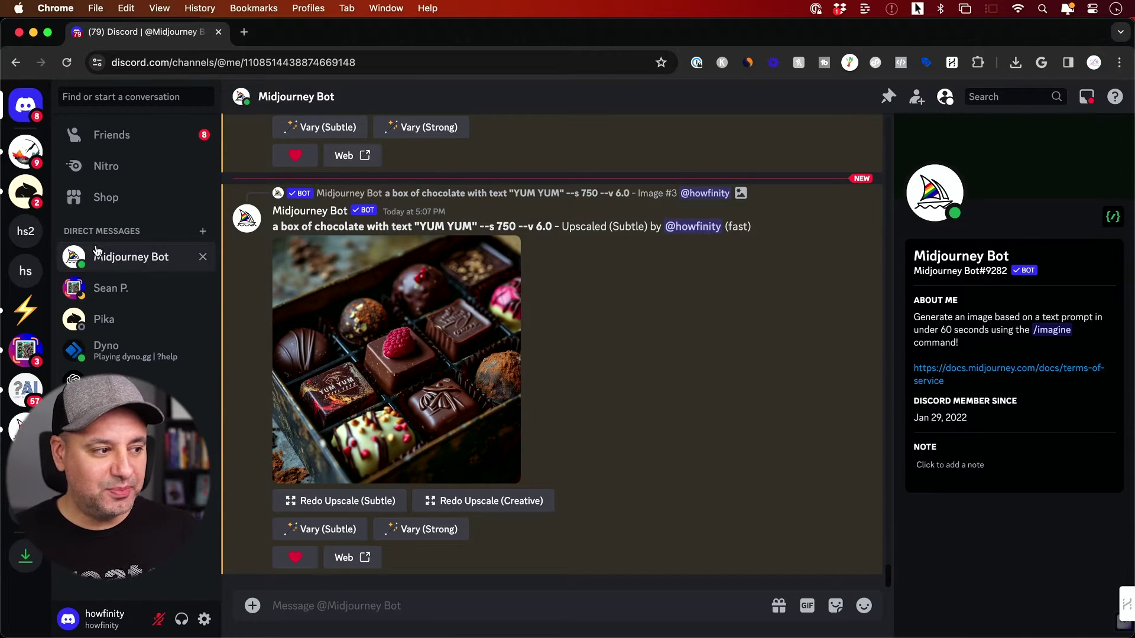
pyautogui.click(130, 260)
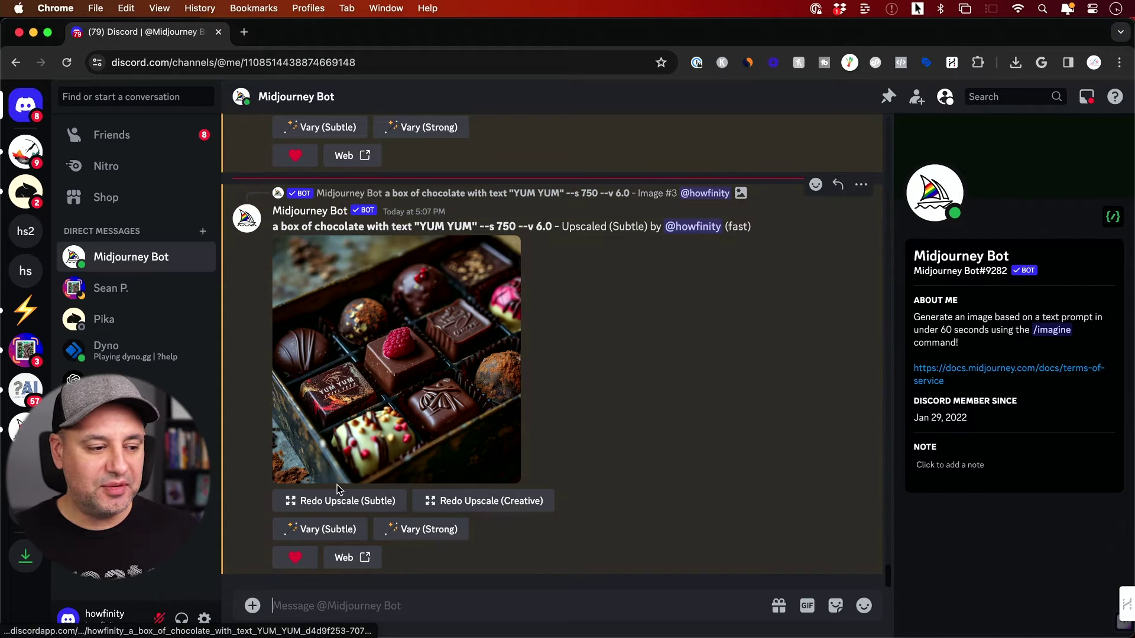
pyautogui.click(323, 608)
pyautogui.write('/settings')
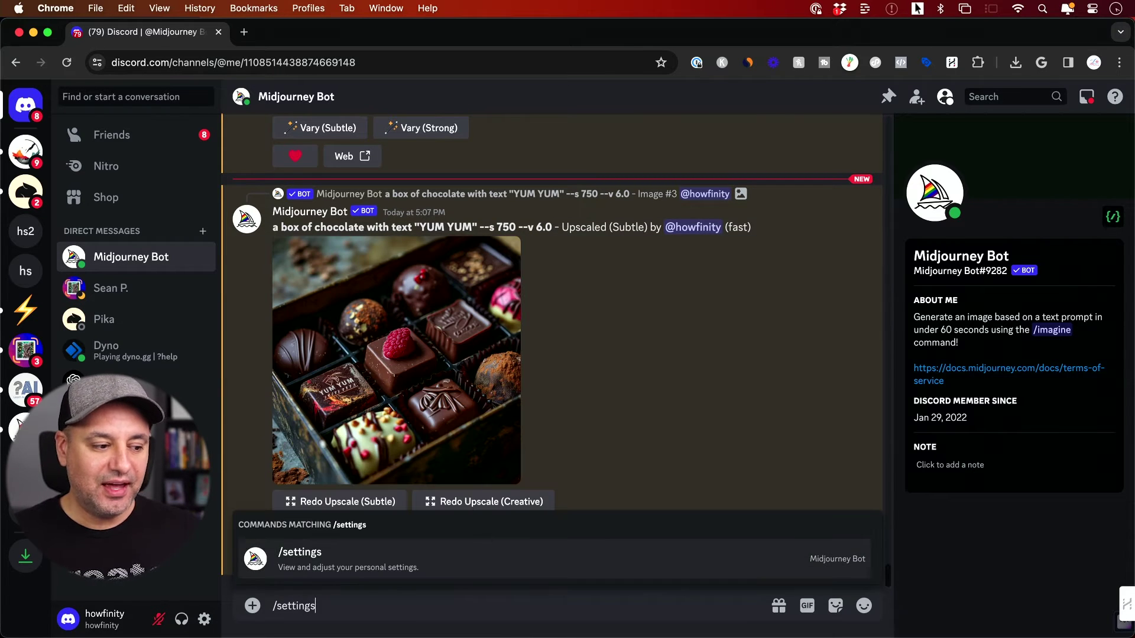
pyautogui.press('Return')
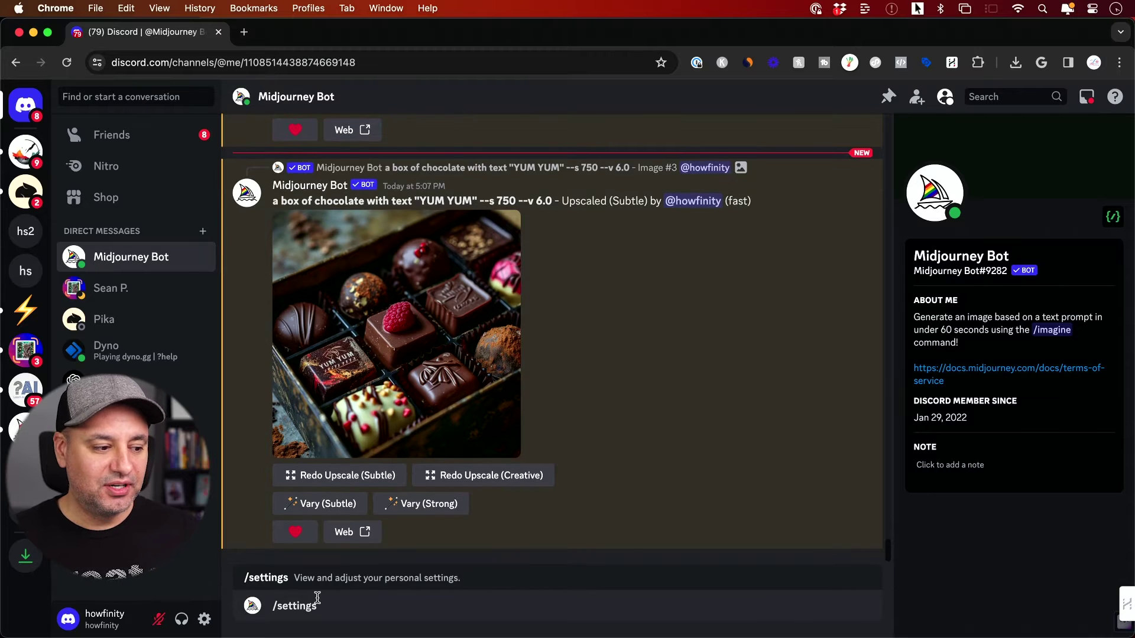
pyautogui.press('Return')
# Check the model list and keep Midjourney Model V6 [ALPHA] selected
pyautogui.click(393, 459)
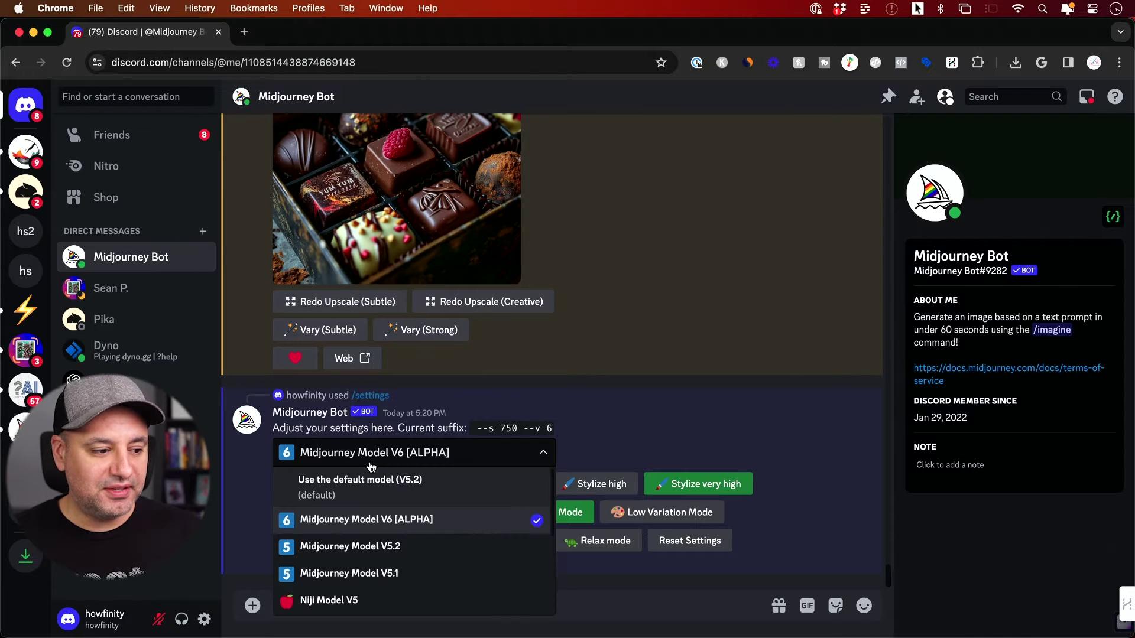
pyautogui.scroll(-3, 389, 529)
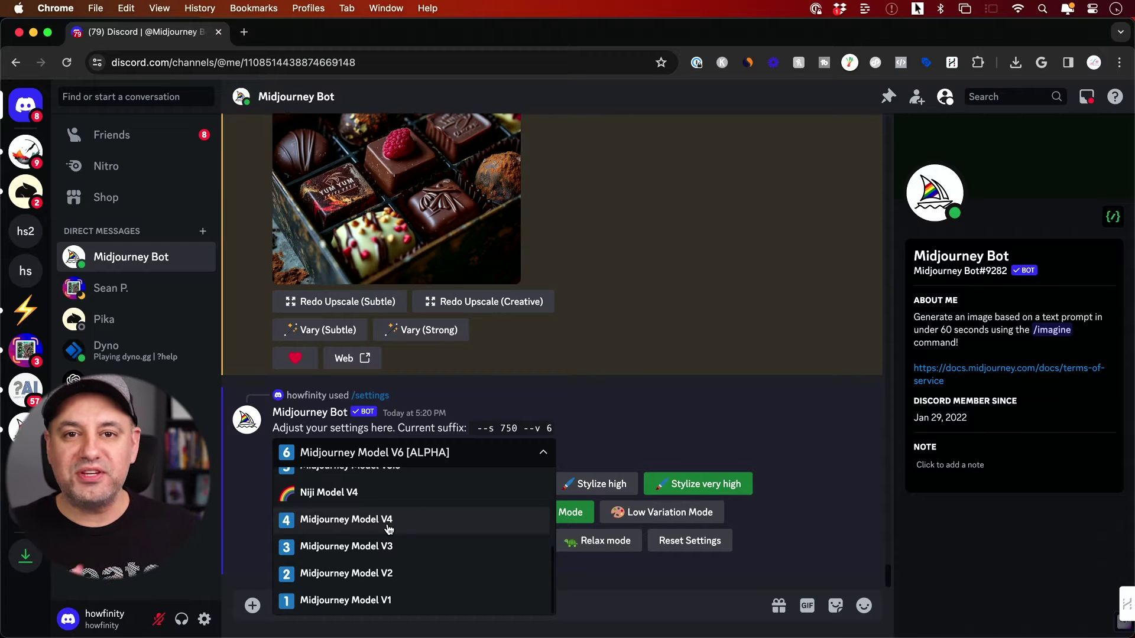
pyautogui.click(542, 453)
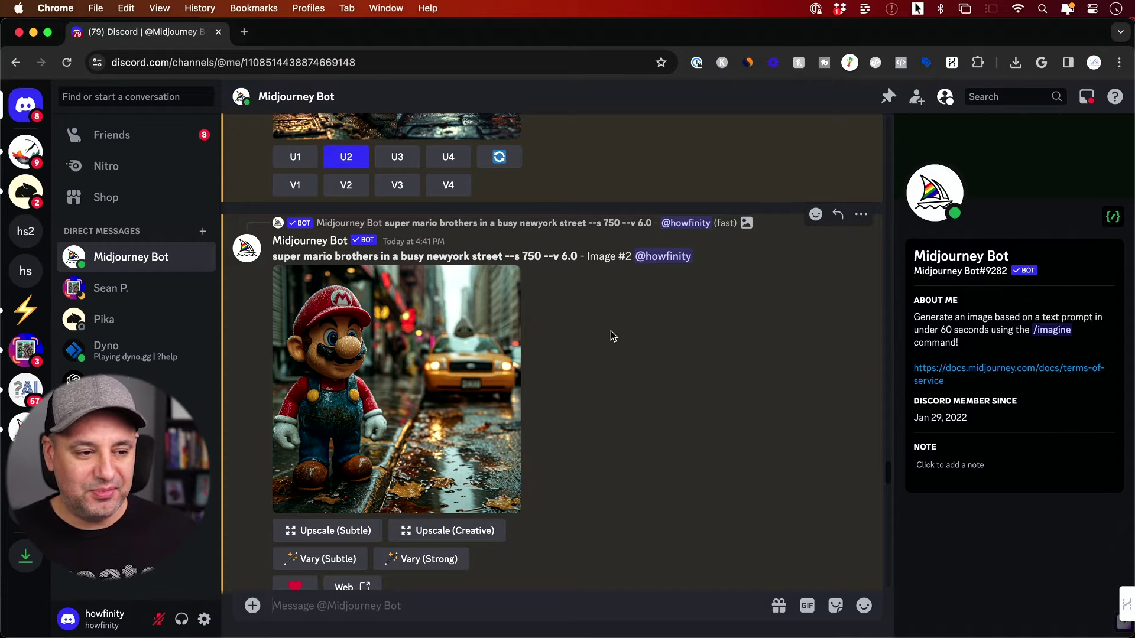
# Enlarge the Mario street image, close the viewer, then enlarge it again
pyautogui.click(428, 331)
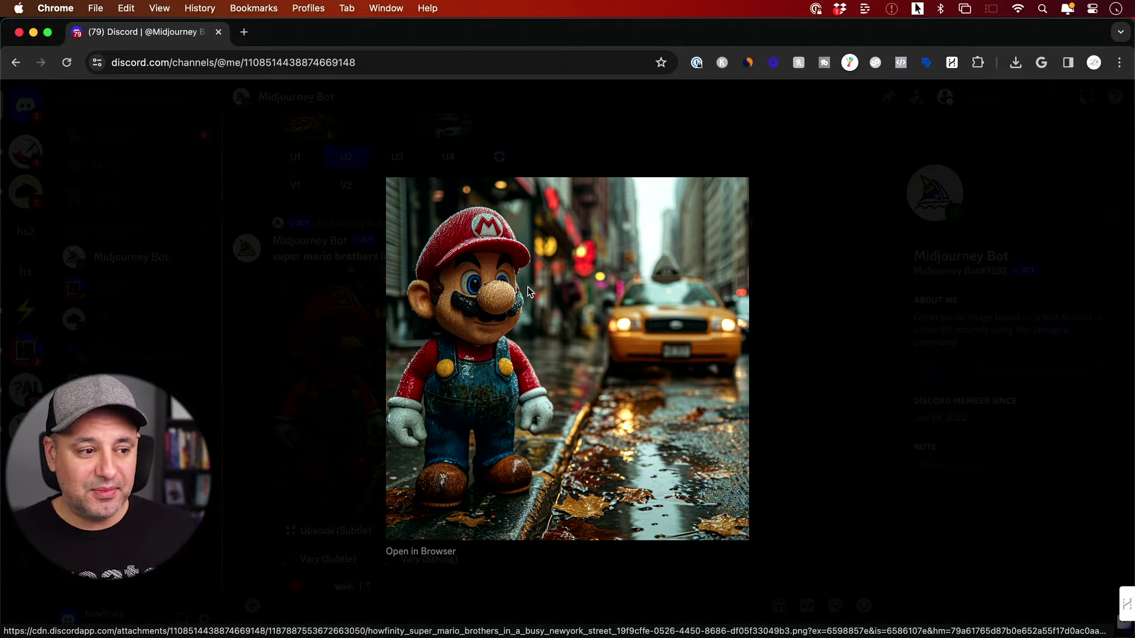
pyautogui.click(816, 293)
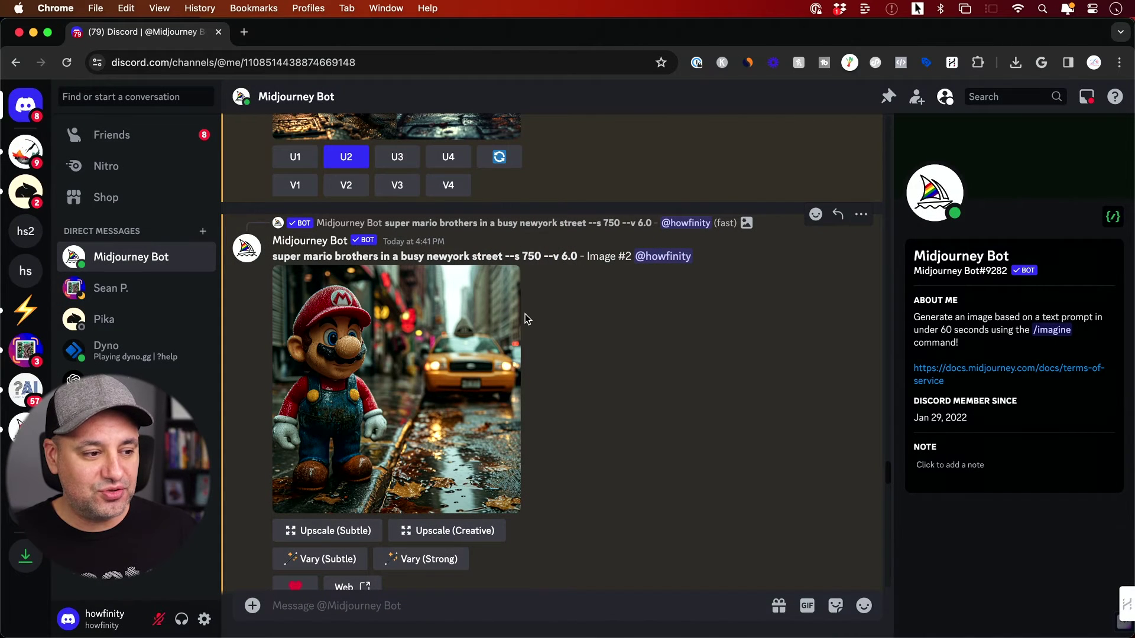
pyautogui.click(394, 353)
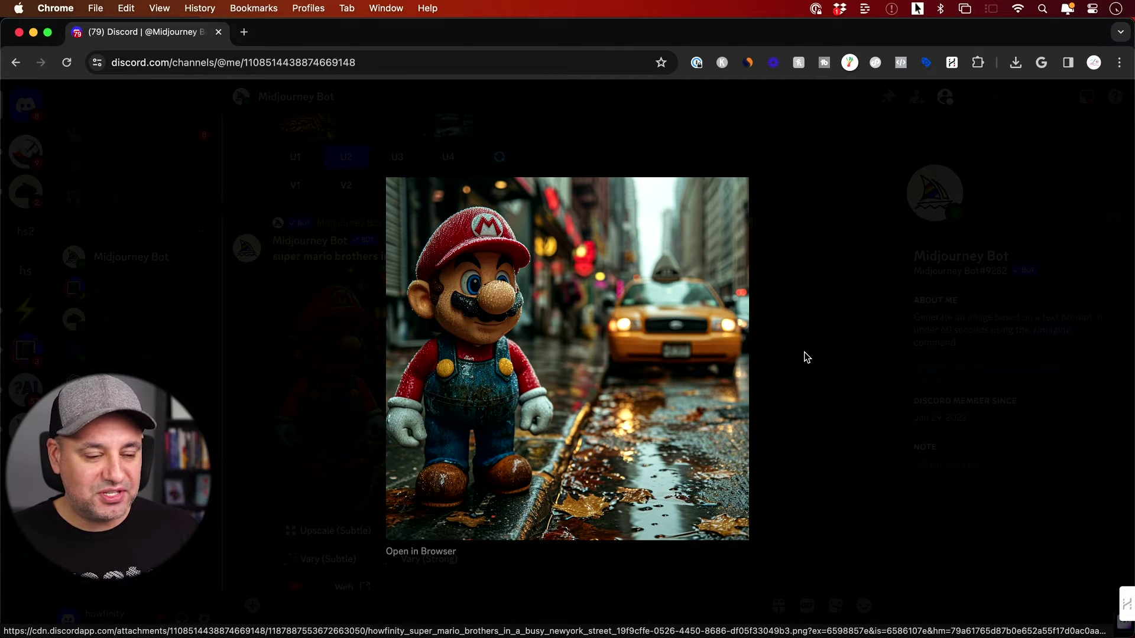
# Step to the Darth Vader portrait, then briefly enlarge Darth Vader Image #2
pyautogui.press('Right')
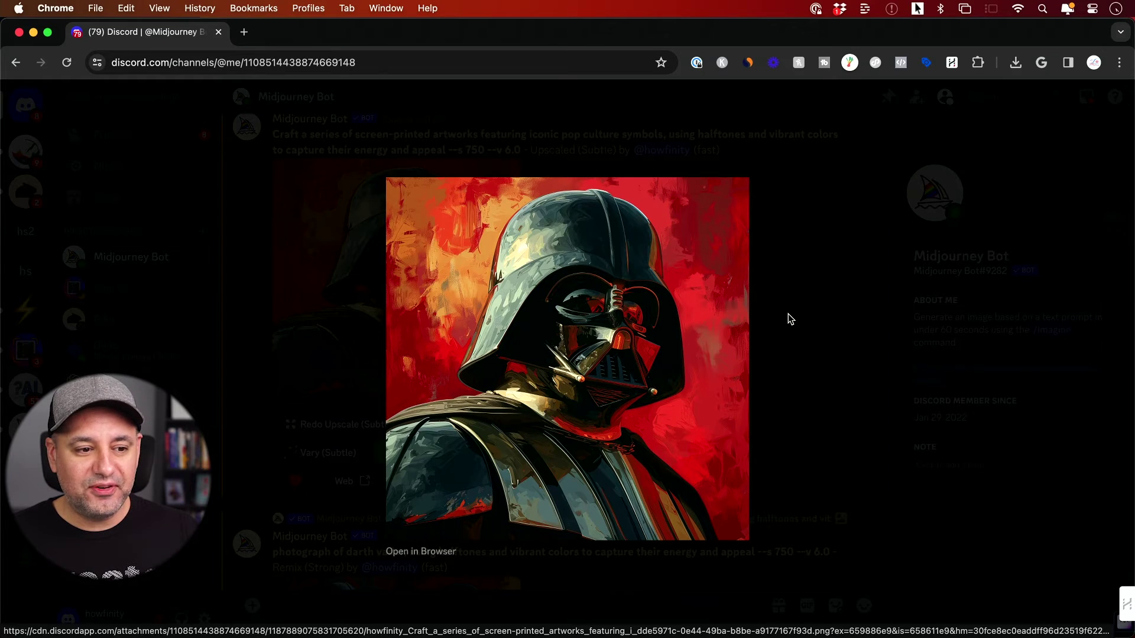
pyautogui.click(791, 319)
pyautogui.scroll(-12, 695, 311)
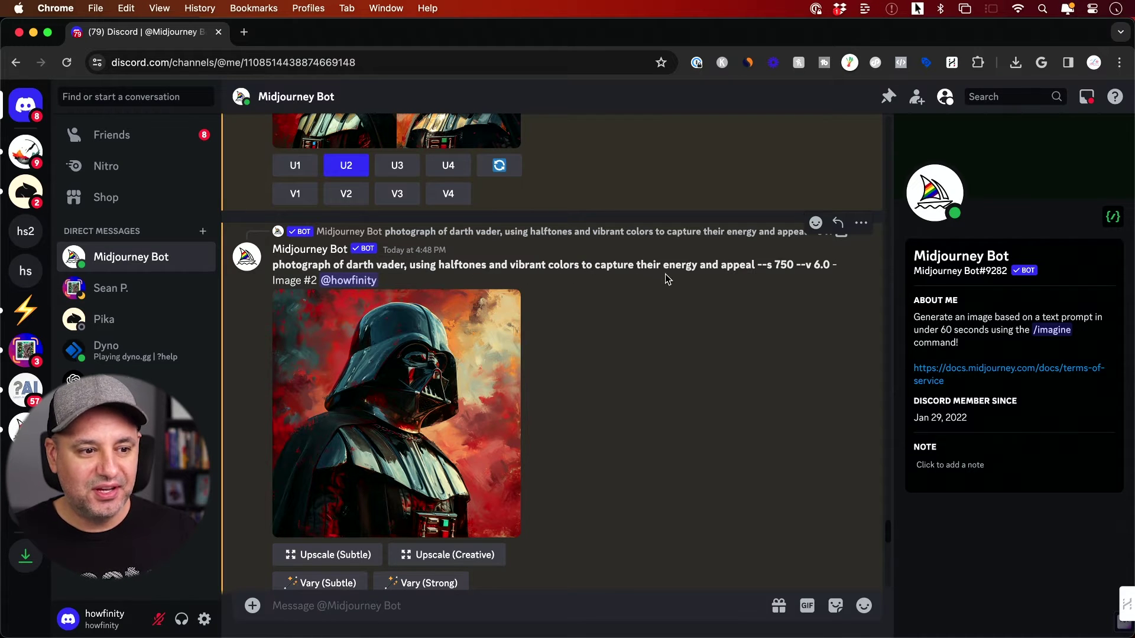
pyautogui.click(462, 368)
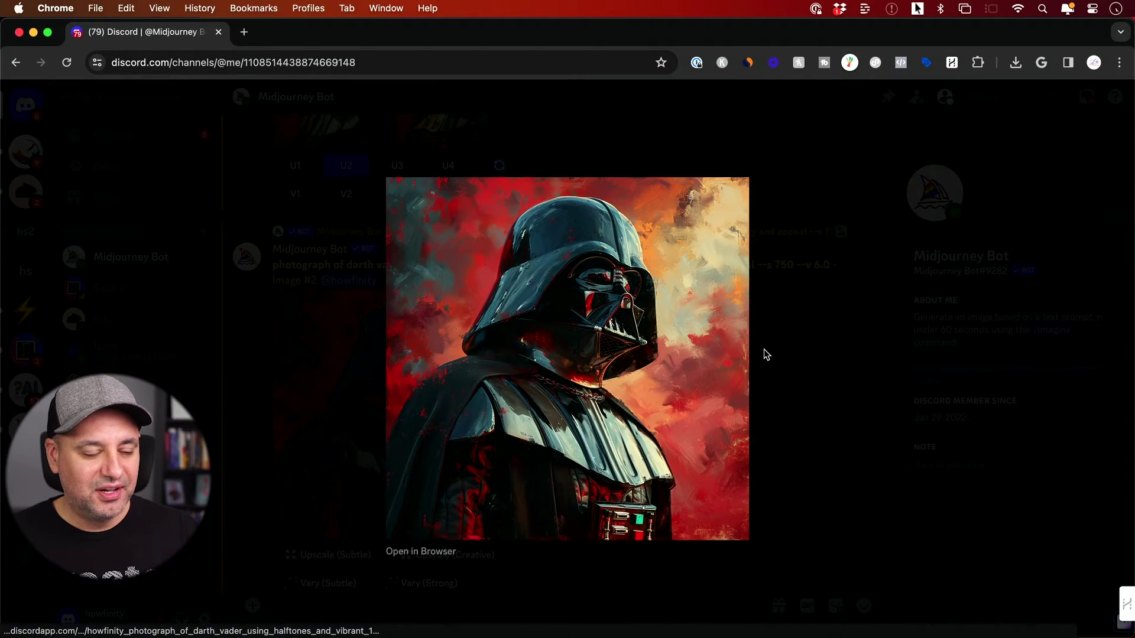
pyautogui.press('Escape')
# Enlarge the screen-printed Darth Vader upscale and step back to the Batman image
pyautogui.scroll(10, 544, 333)
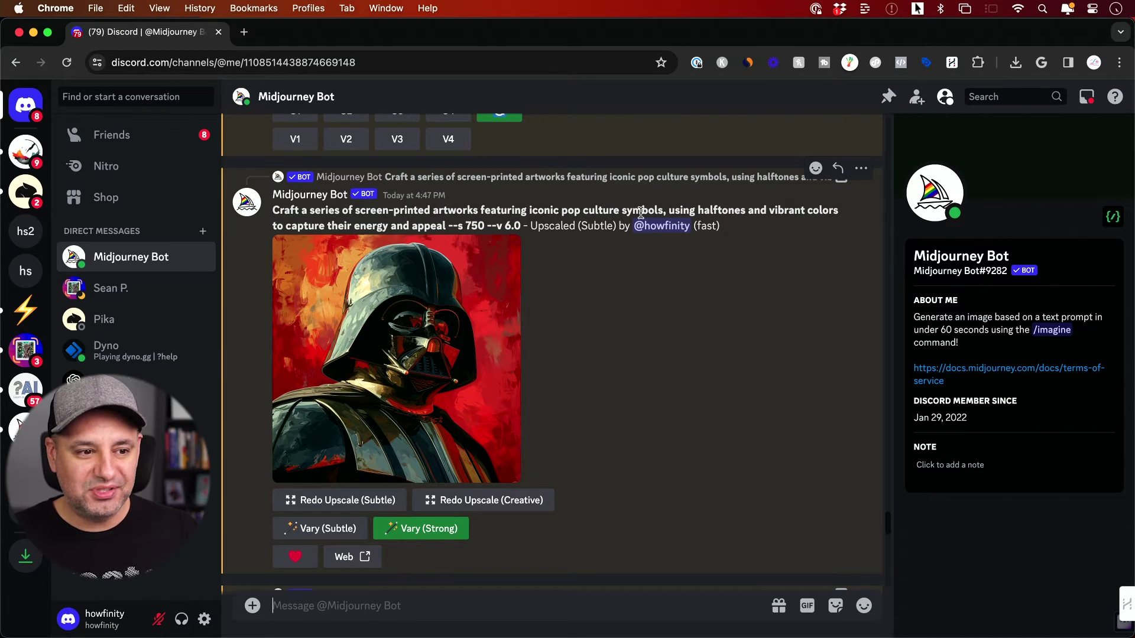
pyautogui.click(415, 296)
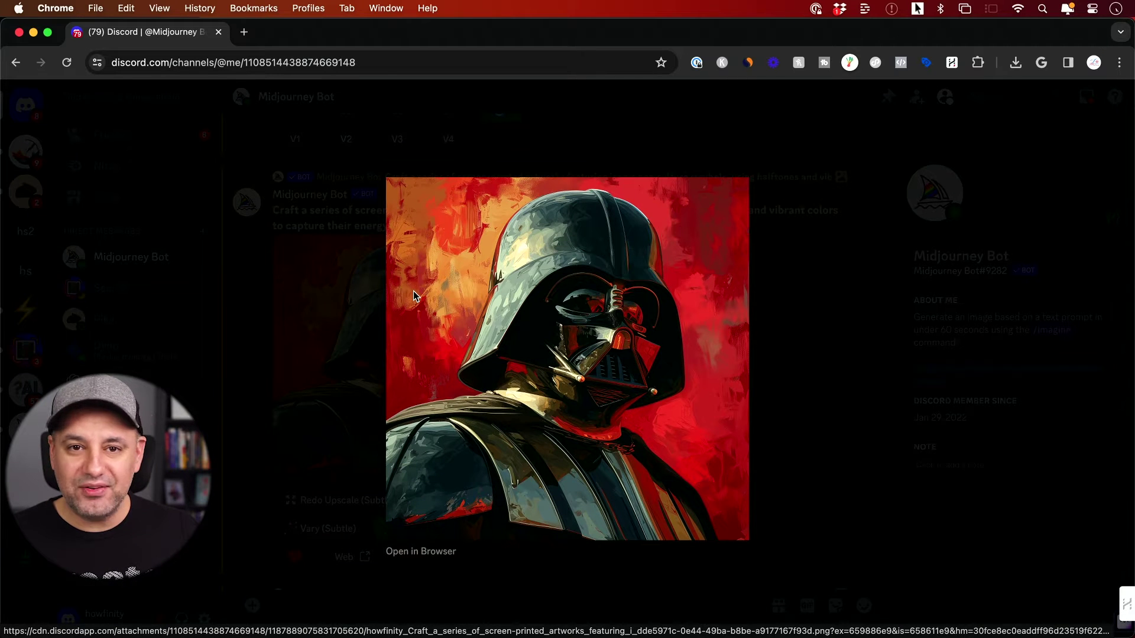
pyautogui.press('Left')
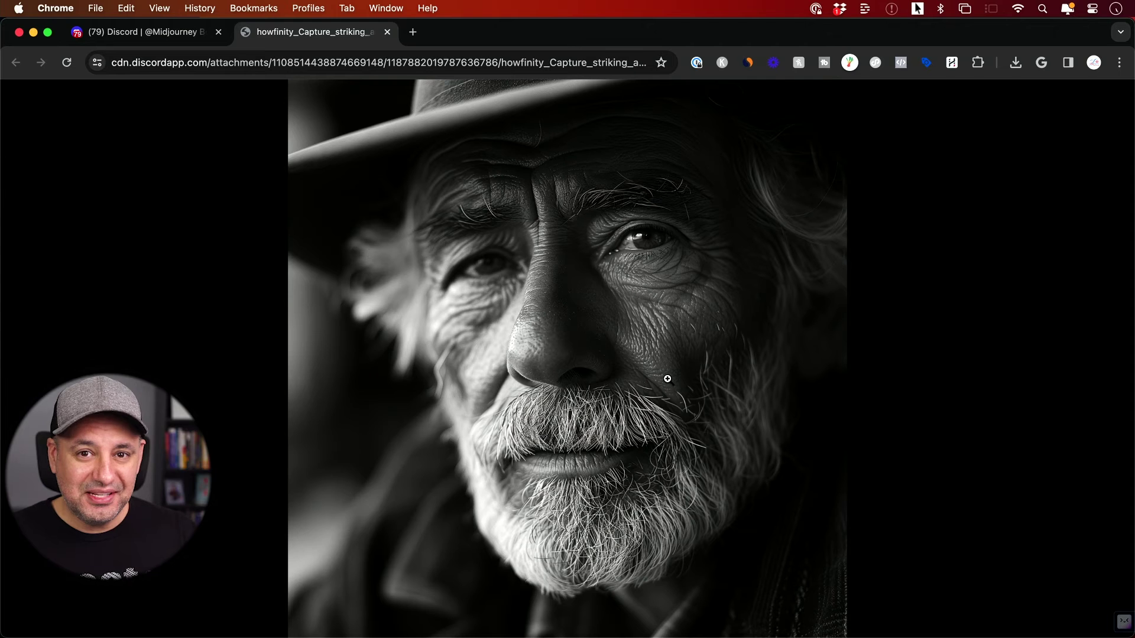
# Inspect the old man portrait at 100% around the mouth and beard, then close the tab
pyautogui.click(660, 384)
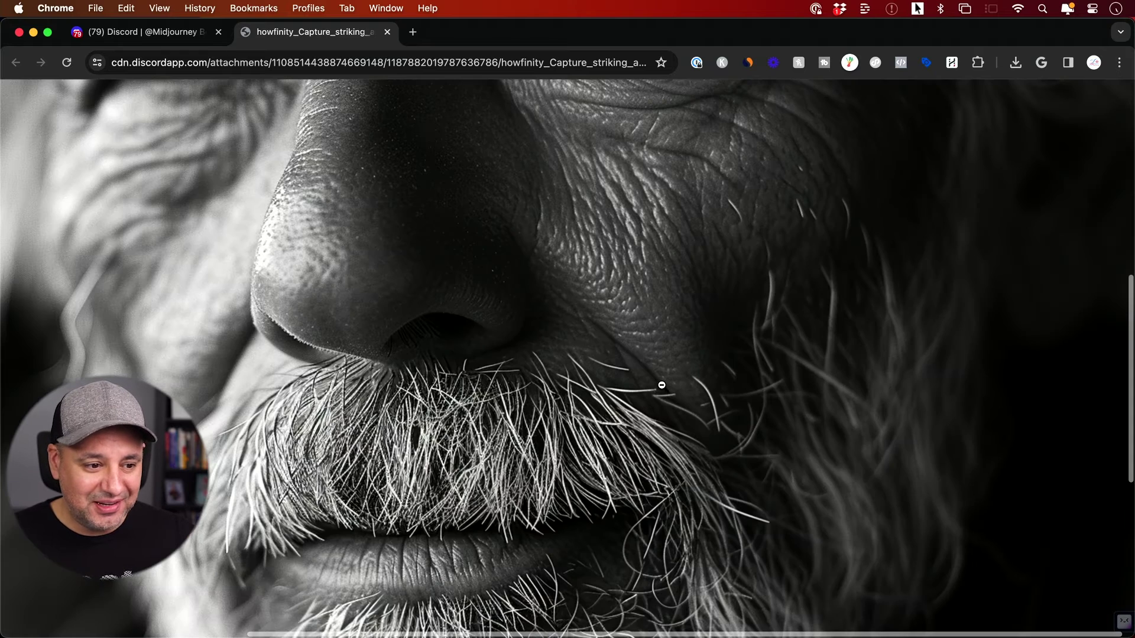
pyautogui.scroll(5, 646, 366)
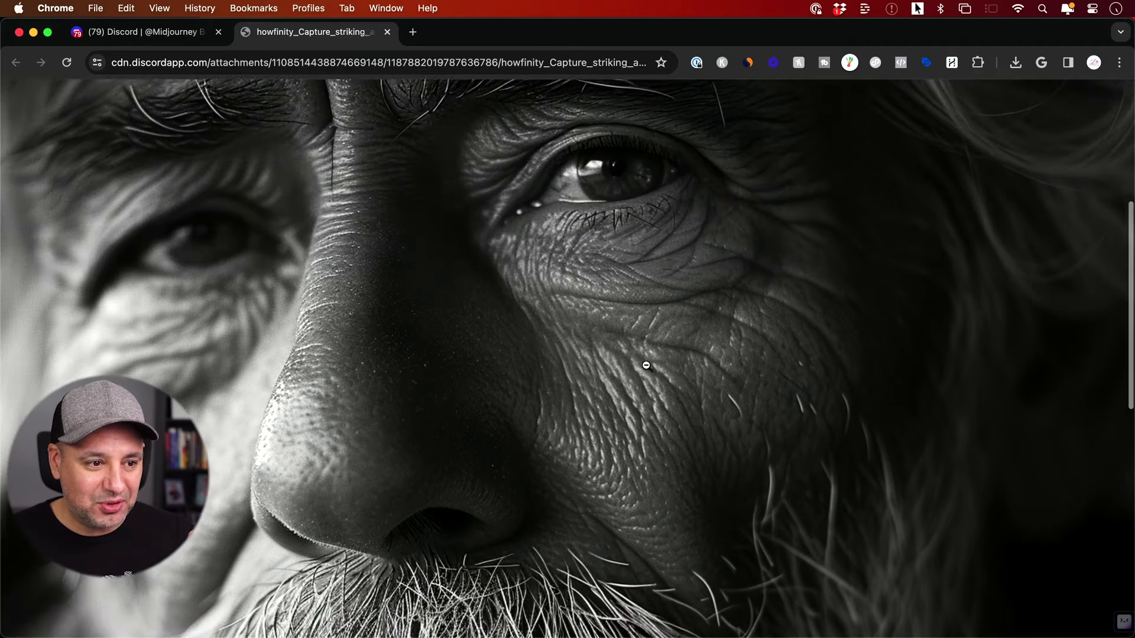
pyautogui.scroll(1, 646, 366)
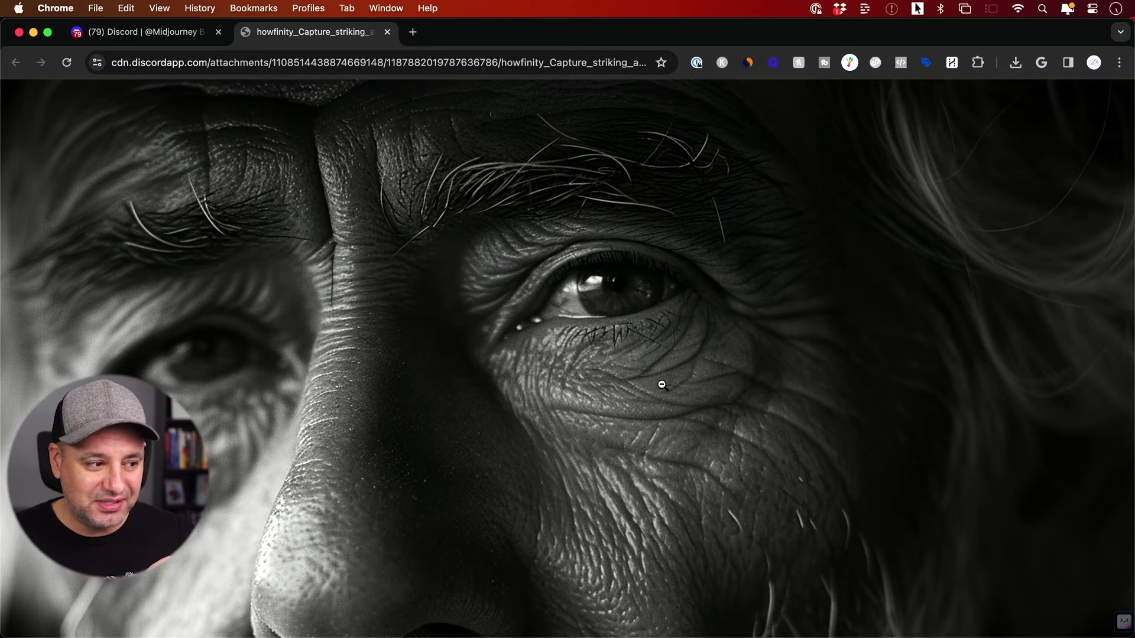
pyautogui.press('super+w')
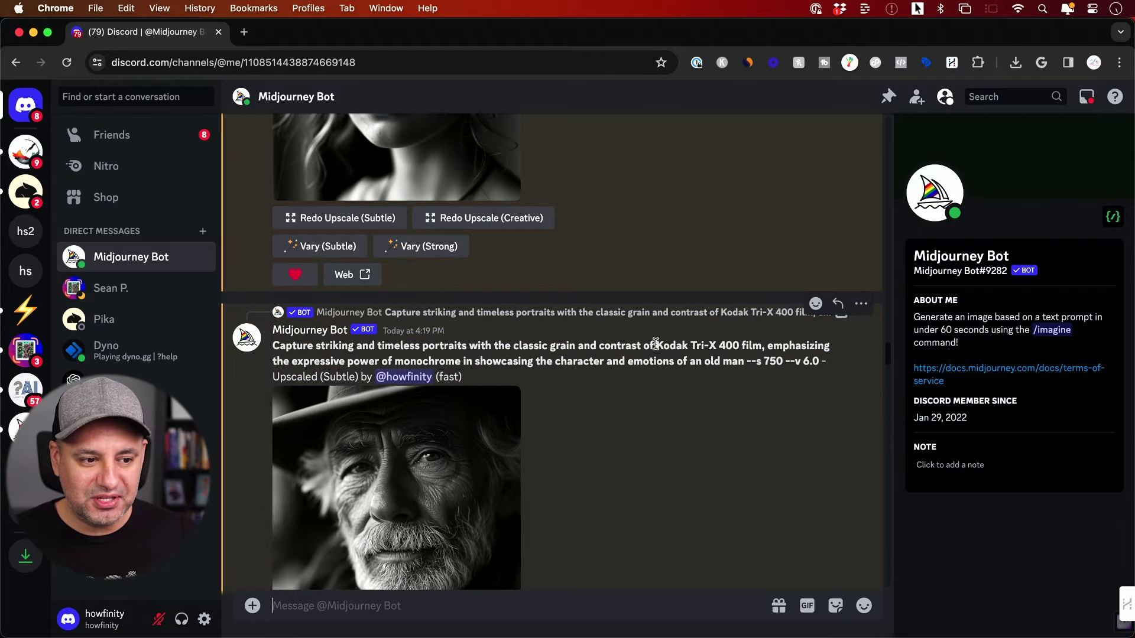
pyautogui.moveTo(655, 345); pyautogui.dragTo(763, 348)
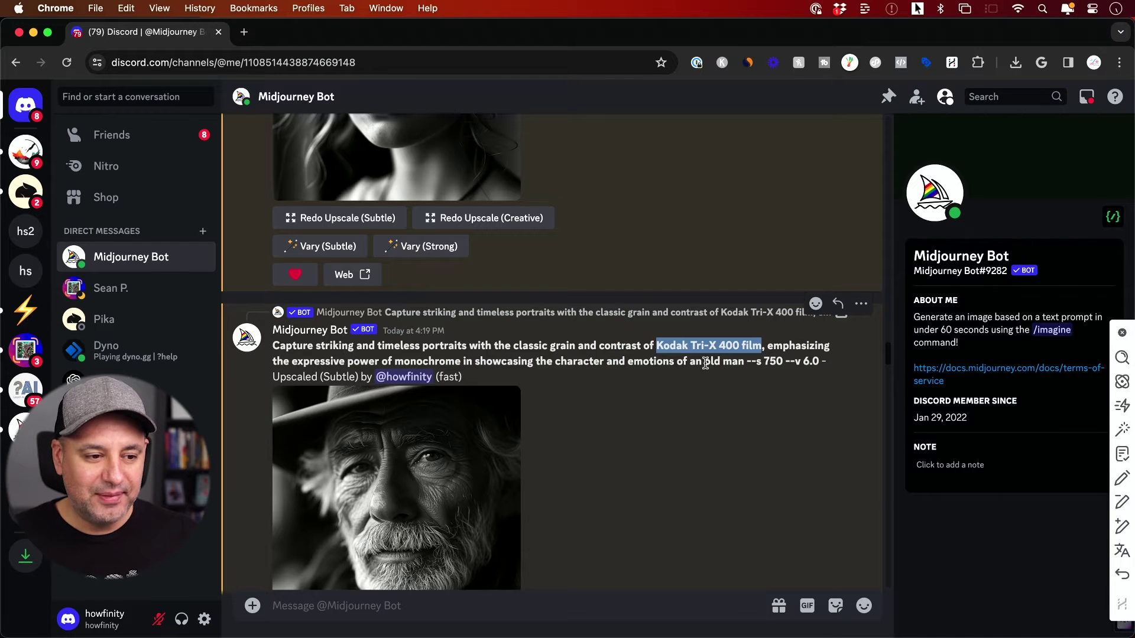
pyautogui.moveTo(704, 362); pyautogui.dragTo(746, 362)
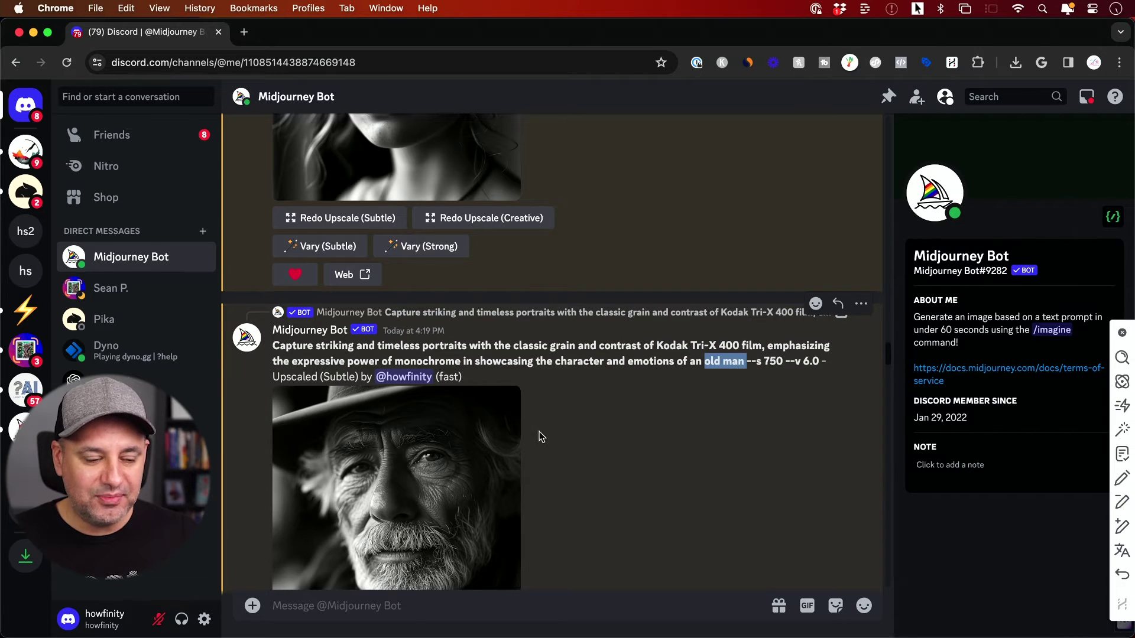
pyautogui.scroll(5, 541, 437)
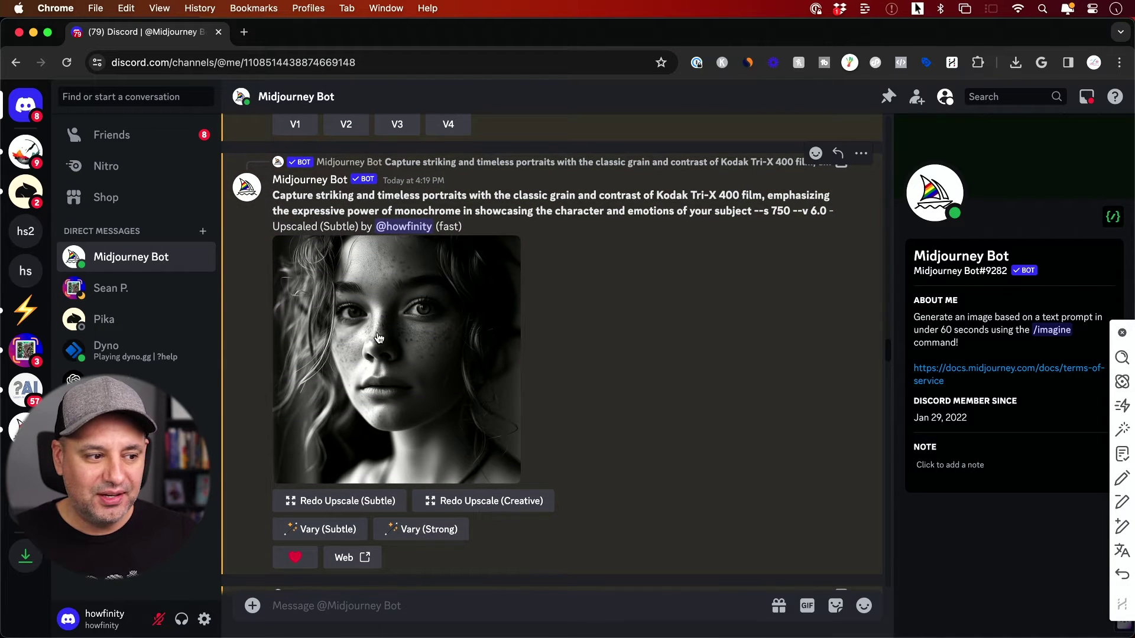
pyautogui.click(488, 432)
pyautogui.click(628, 342)
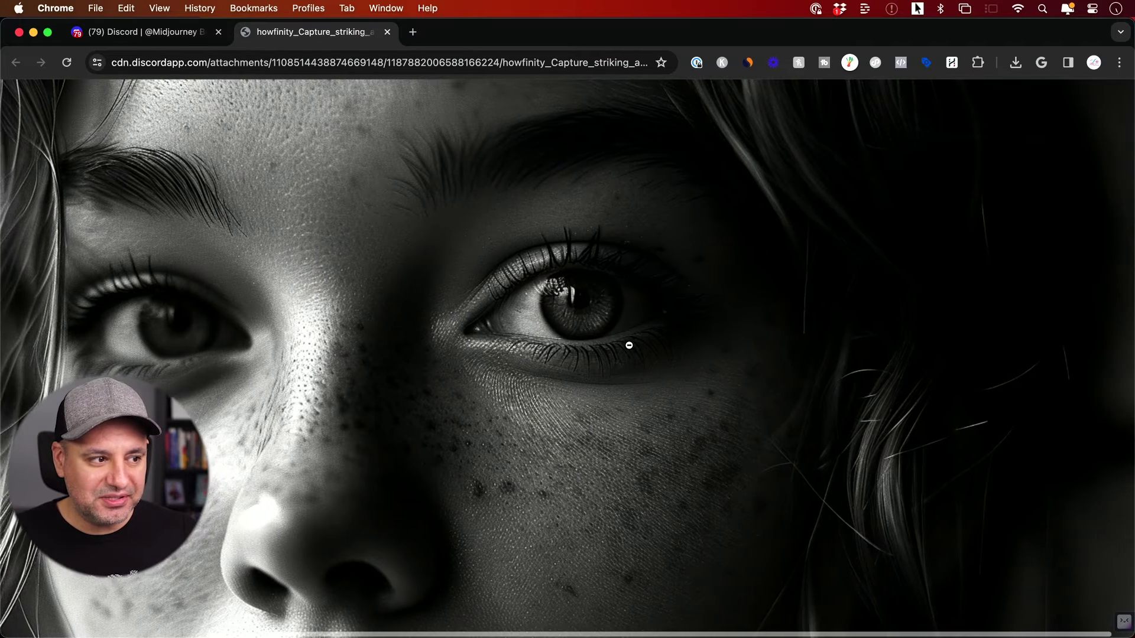
pyautogui.scroll(2, 628, 345)
pyautogui.scroll(-4, 629, 347)
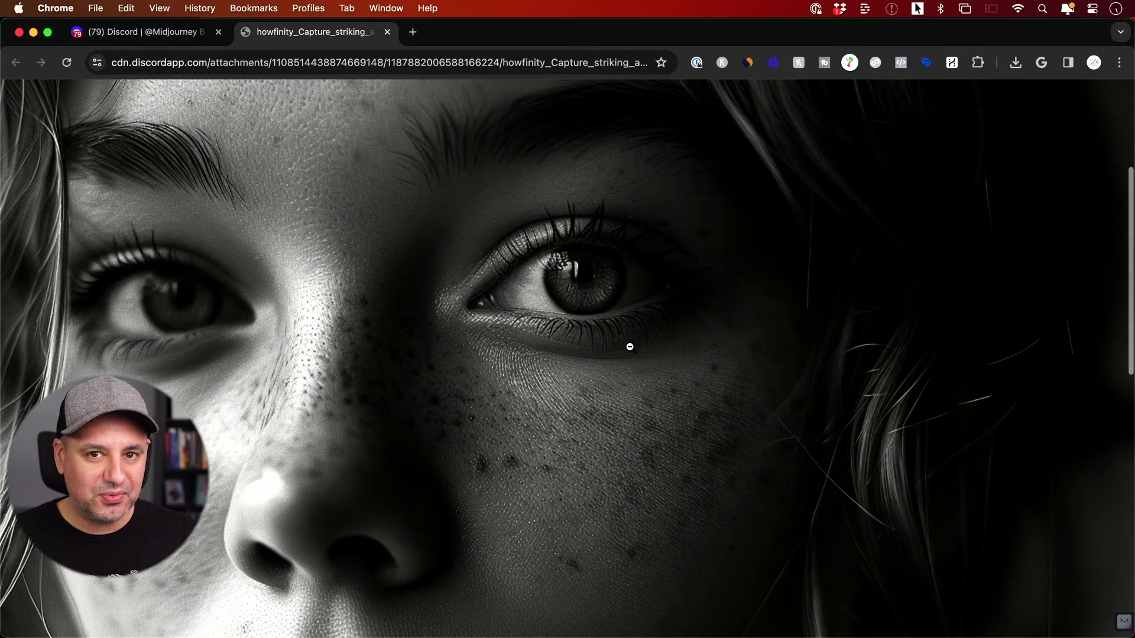
pyautogui.scroll(5, 510, 394)
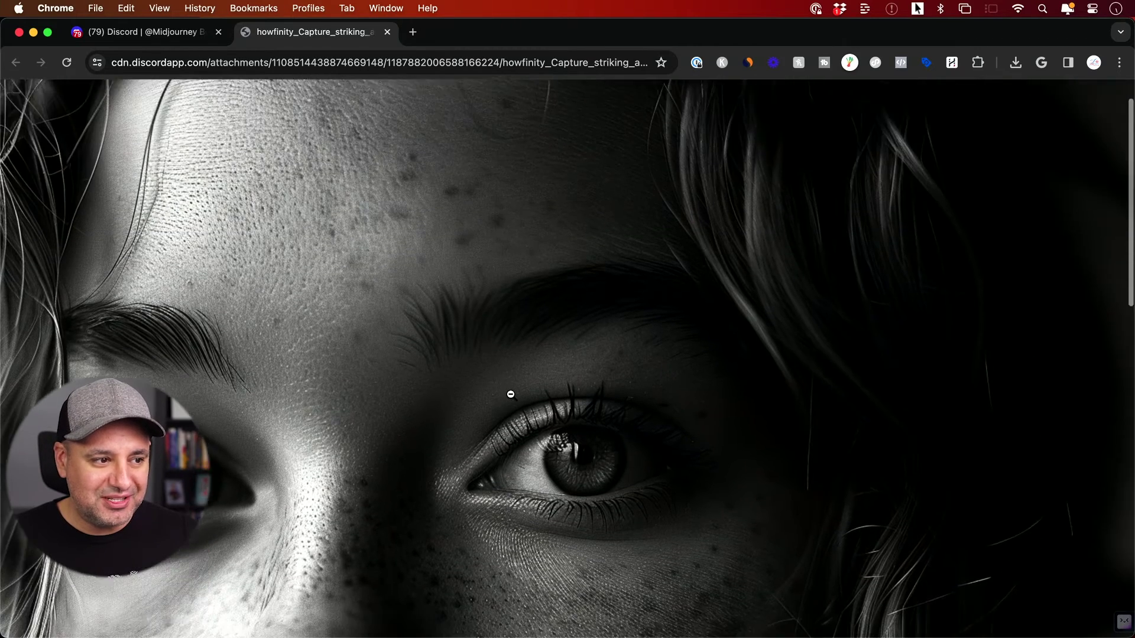
pyautogui.click(511, 394)
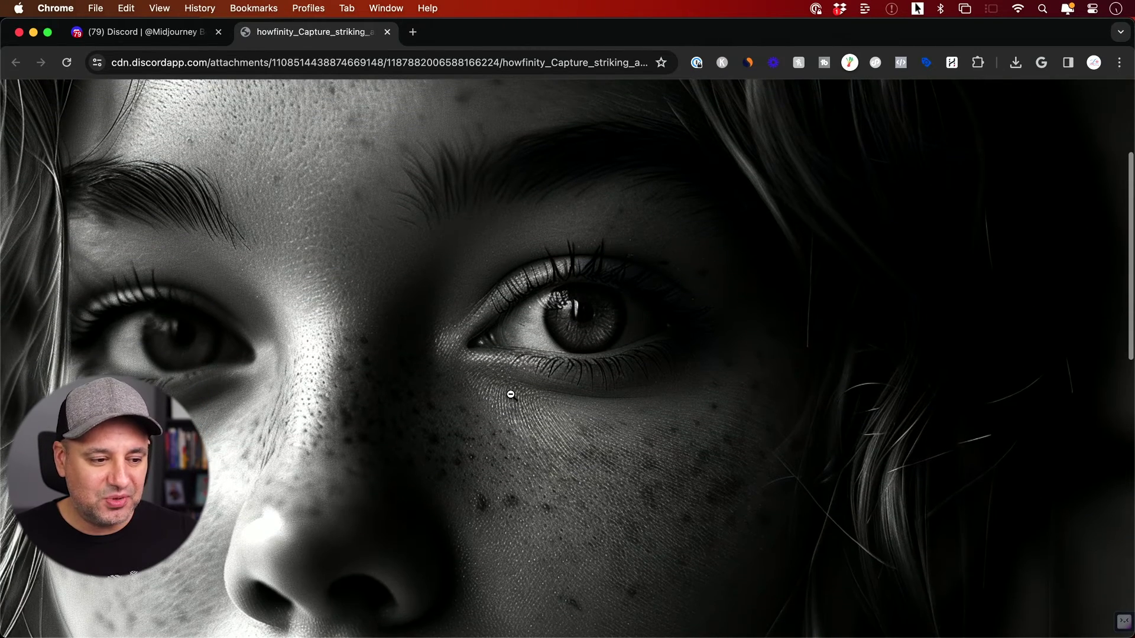
pyautogui.press('super+w')
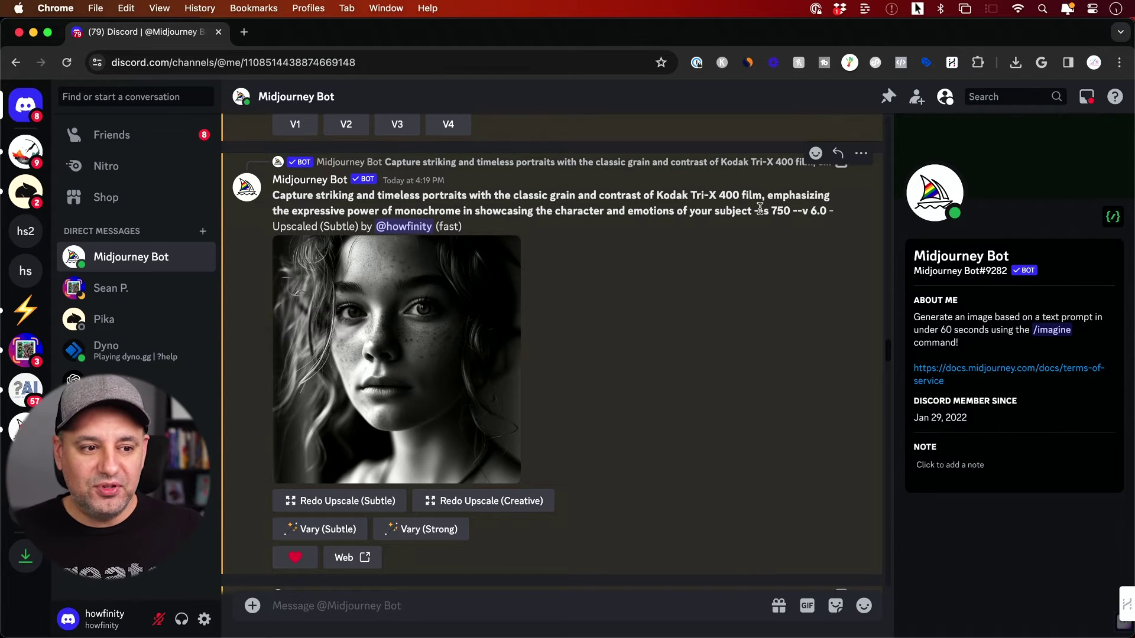
pyautogui.moveTo(753, 211); pyautogui.dragTo(827, 211)
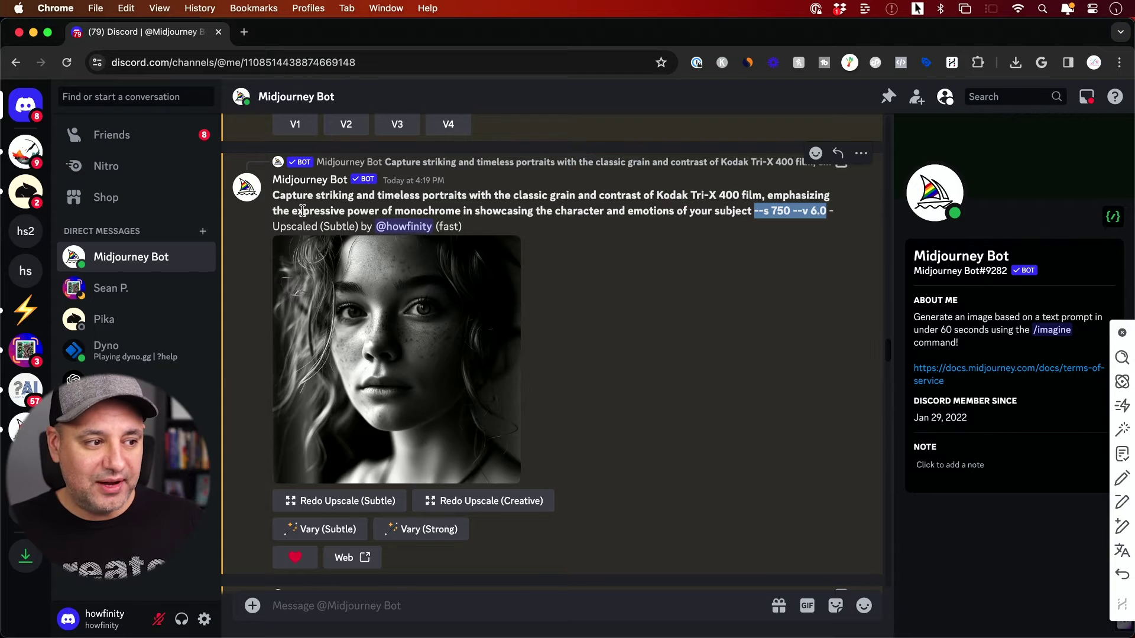
pyautogui.scroll(-5, 449, 331)
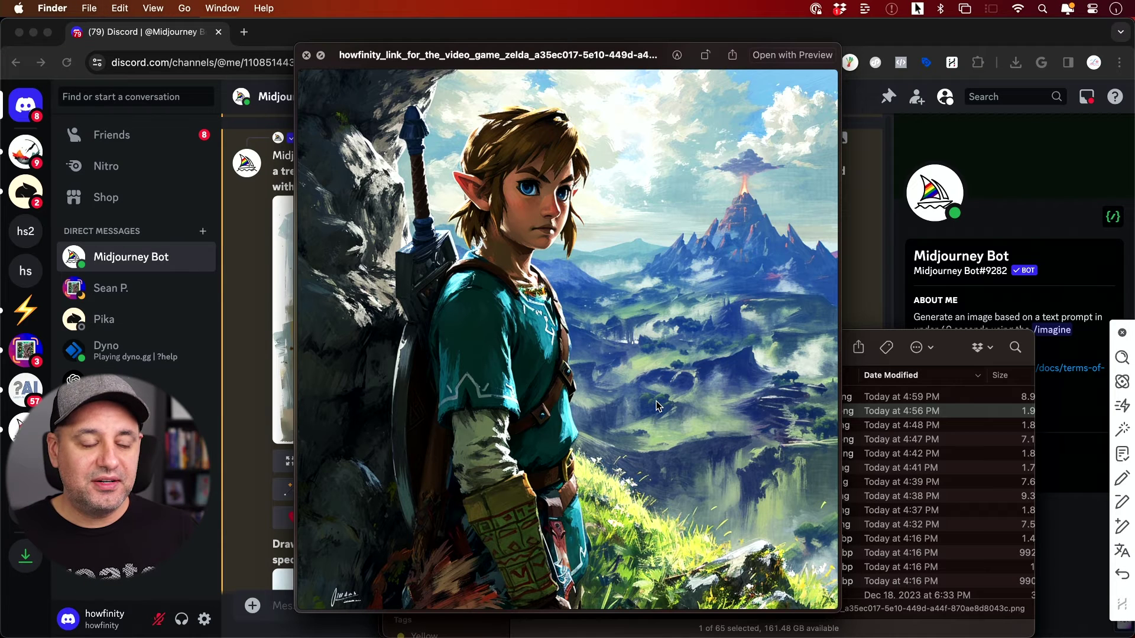
# Compare the 4:59 PM and 4:56 PM Zelda renders, ending on 4:59 PM, then return to the chat
pyautogui.press('Up')
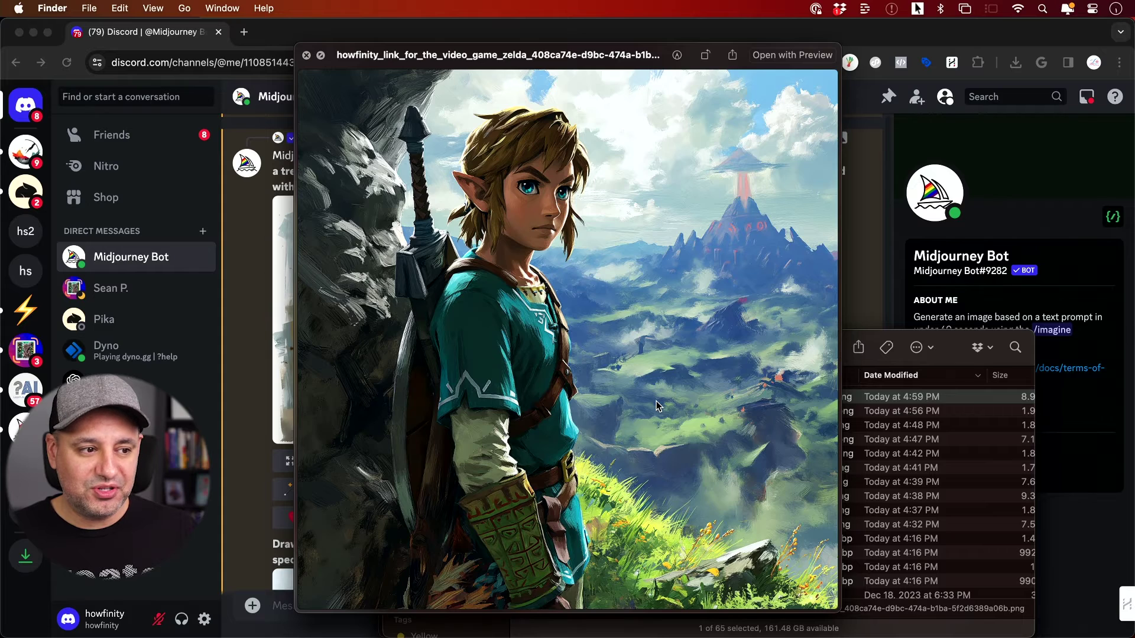
pyautogui.press('Down')
pyautogui.press('Up')
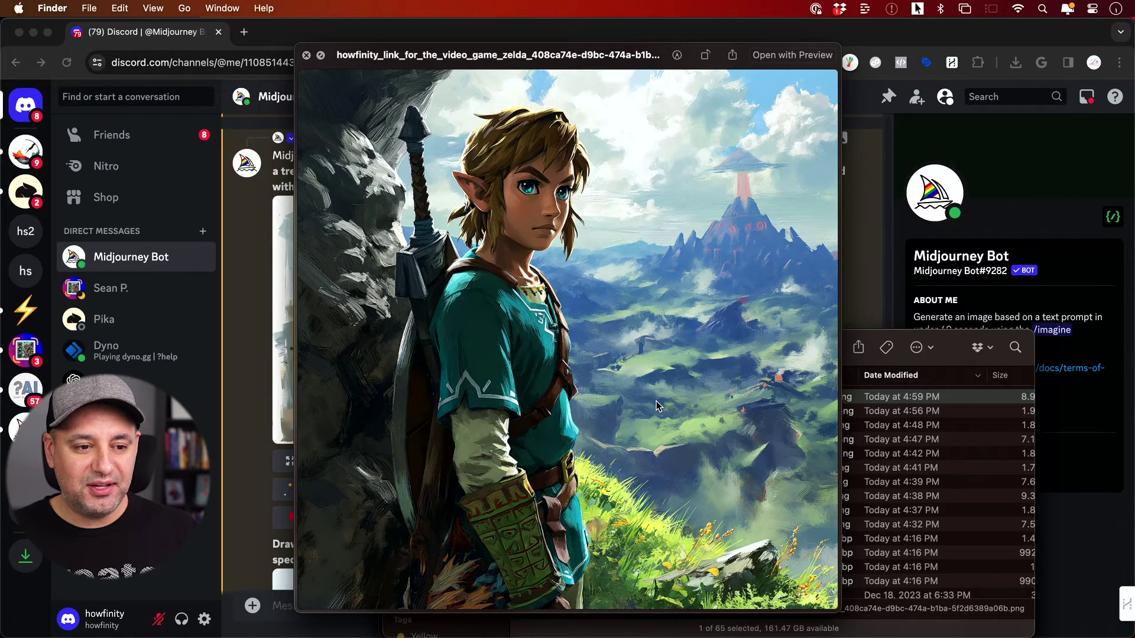
pyautogui.press('super+Tab')
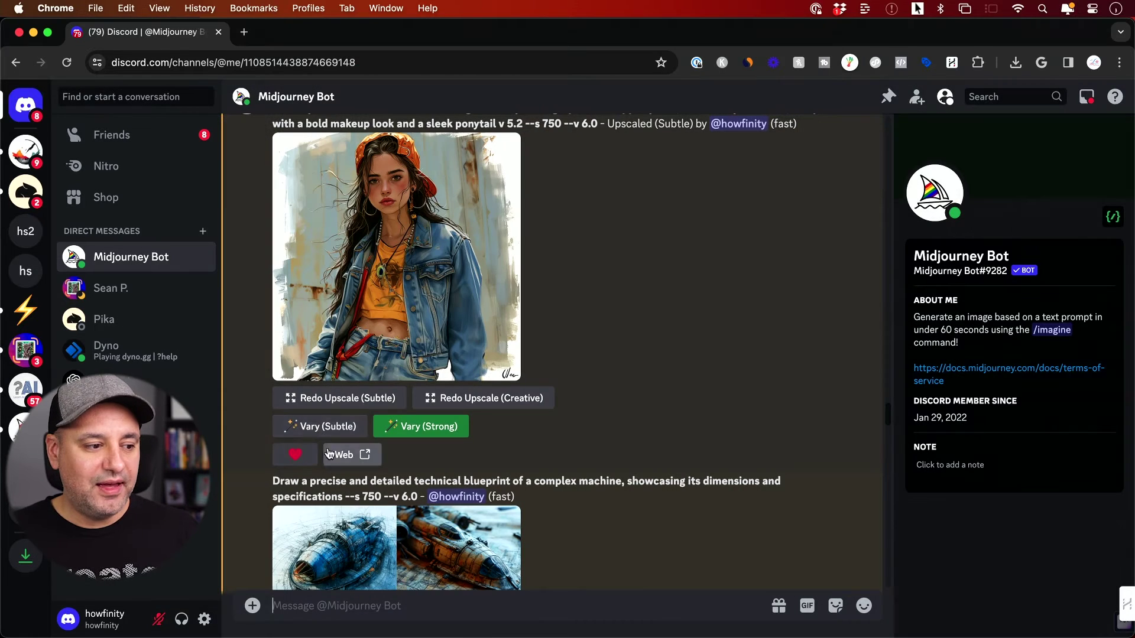
# Bring up Vary (Strong) for the streetwear upscale and dismiss the Remix Prompt unsubmitted
pyautogui.click(422, 428)
pyautogui.scroll(-2, 596, 369)
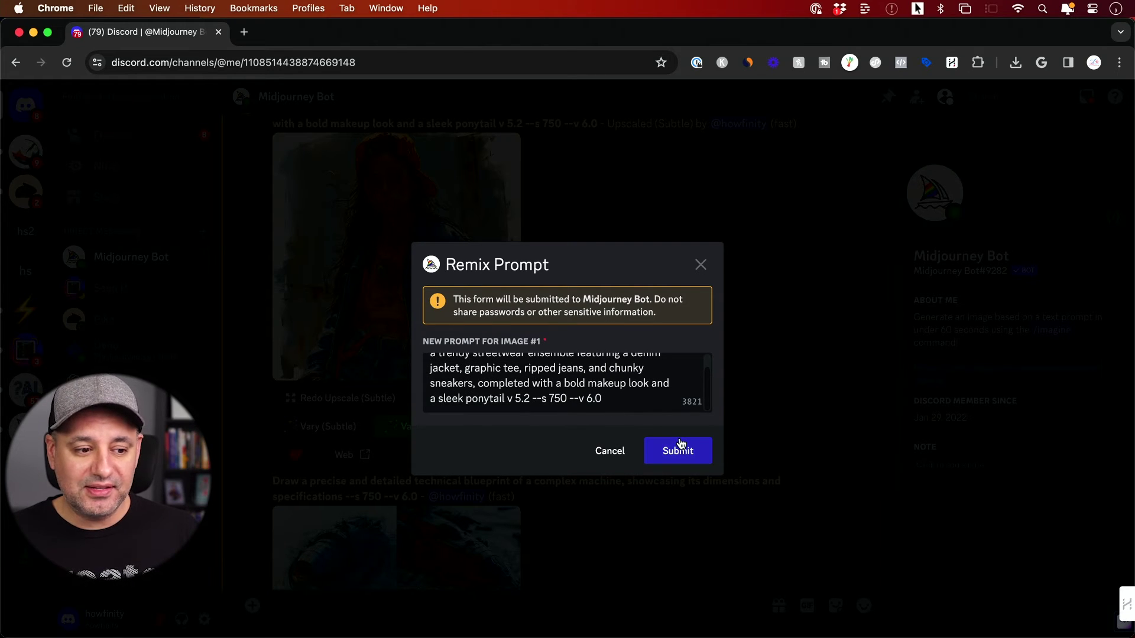
pyautogui.click(700, 267)
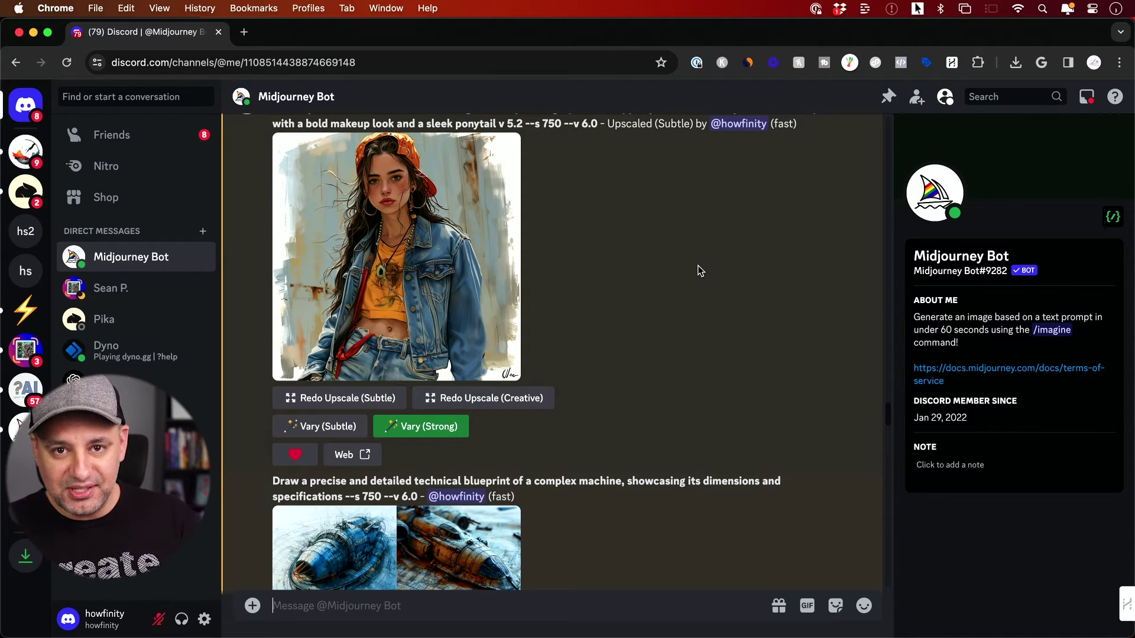
pyautogui.scroll(-20, 699, 271)
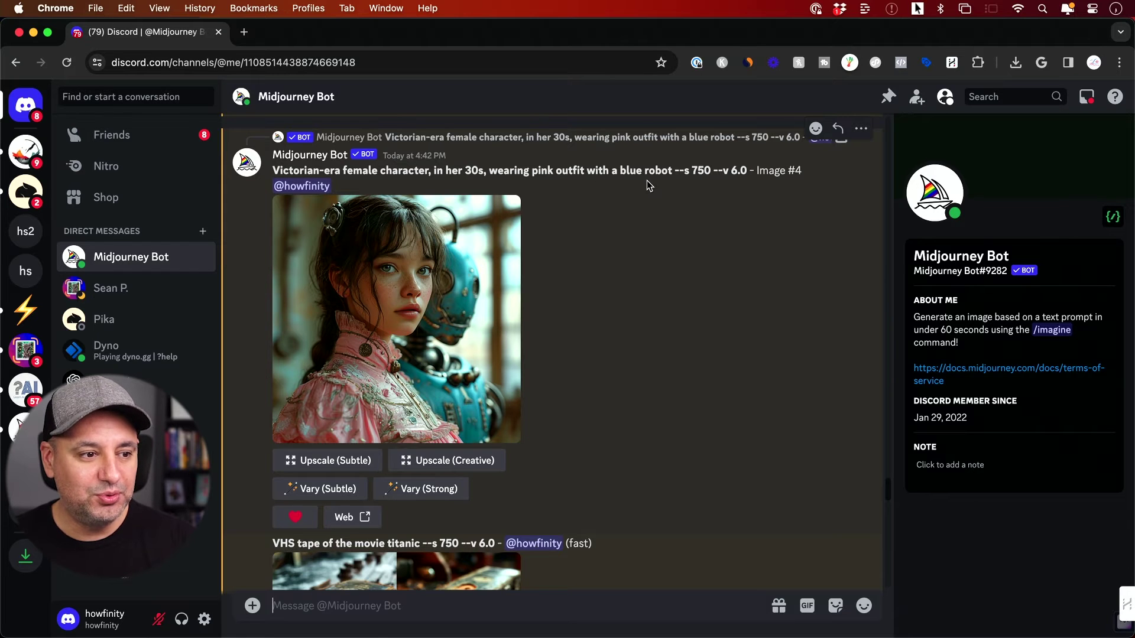
pyautogui.scroll(4, 465, 307)
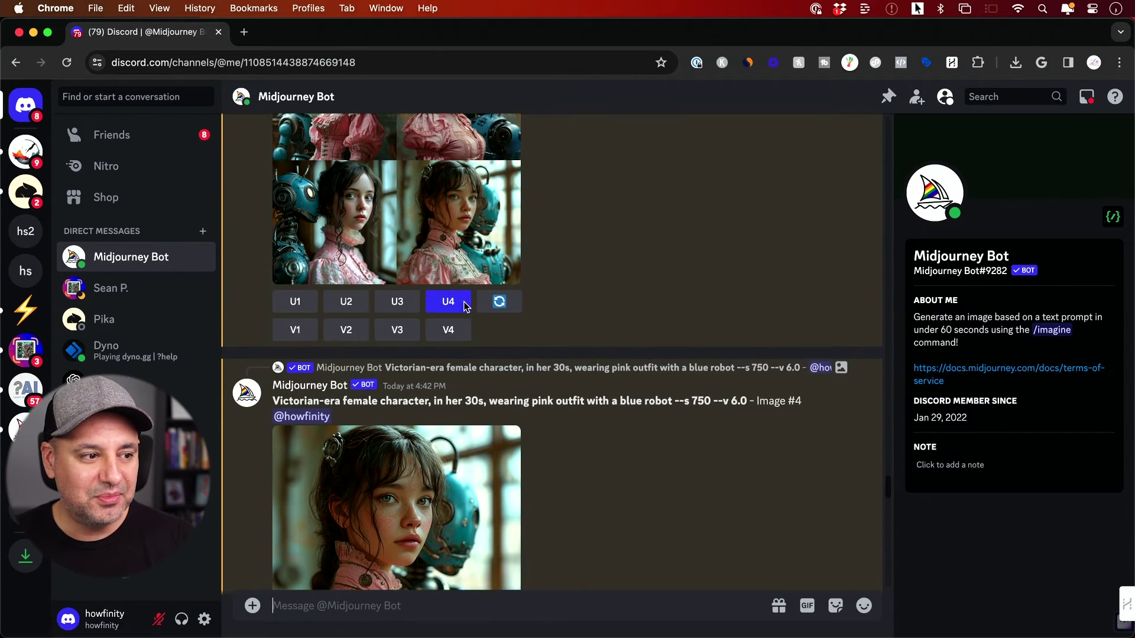
pyautogui.scroll(2, 465, 308)
pyautogui.click(455, 272)
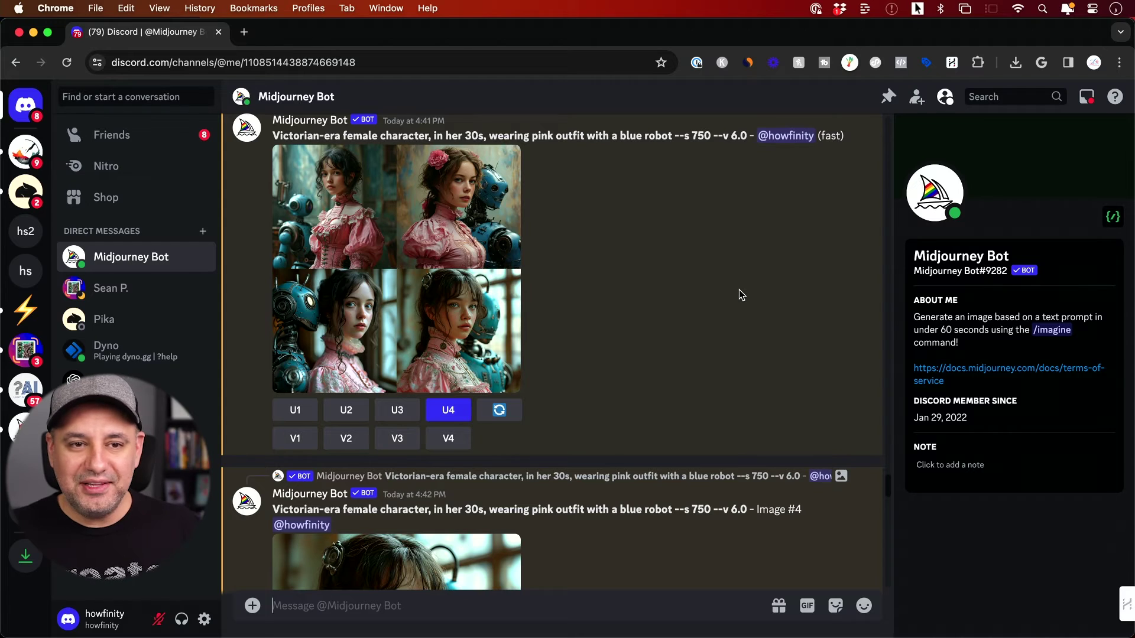
pyautogui.scroll(-6, 738, 290)
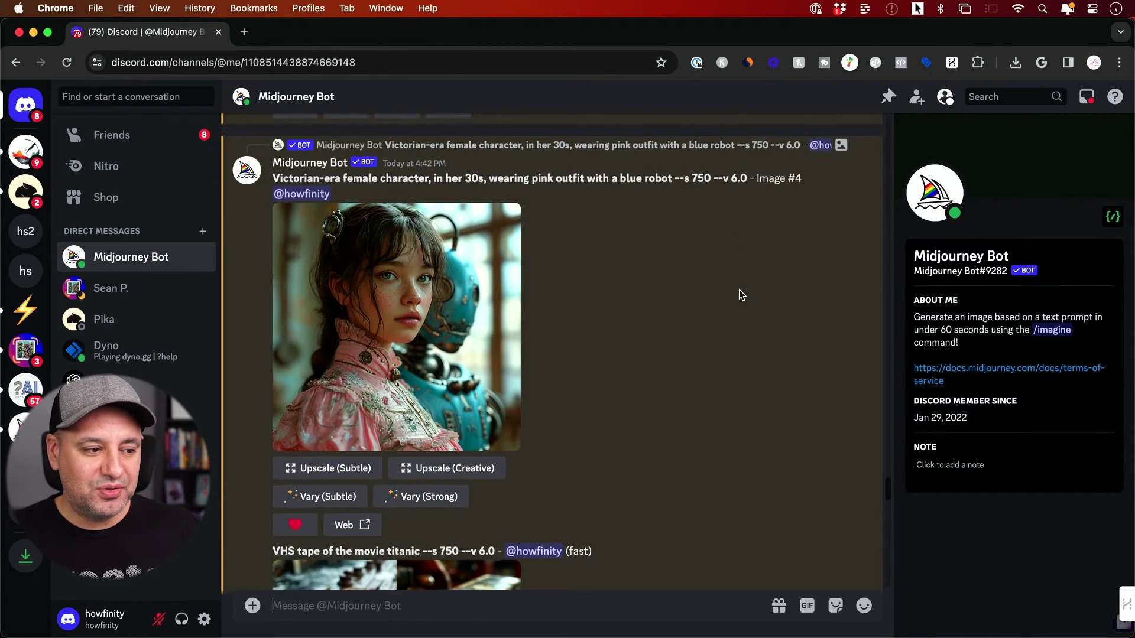
pyautogui.scroll(-5, 695, 362)
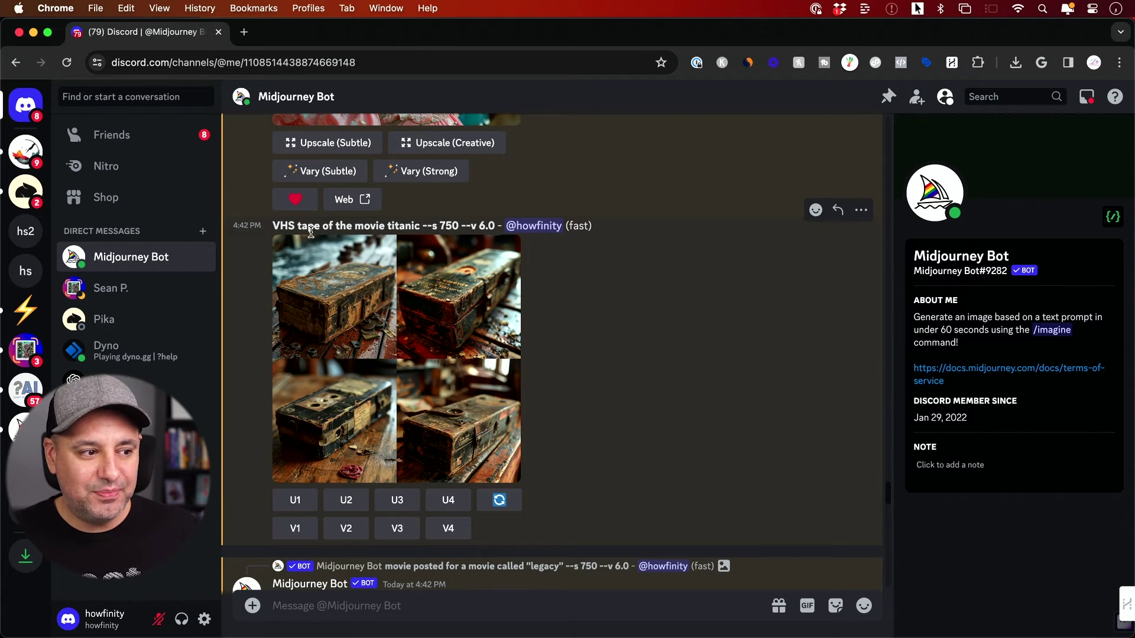
pyautogui.click(448, 334)
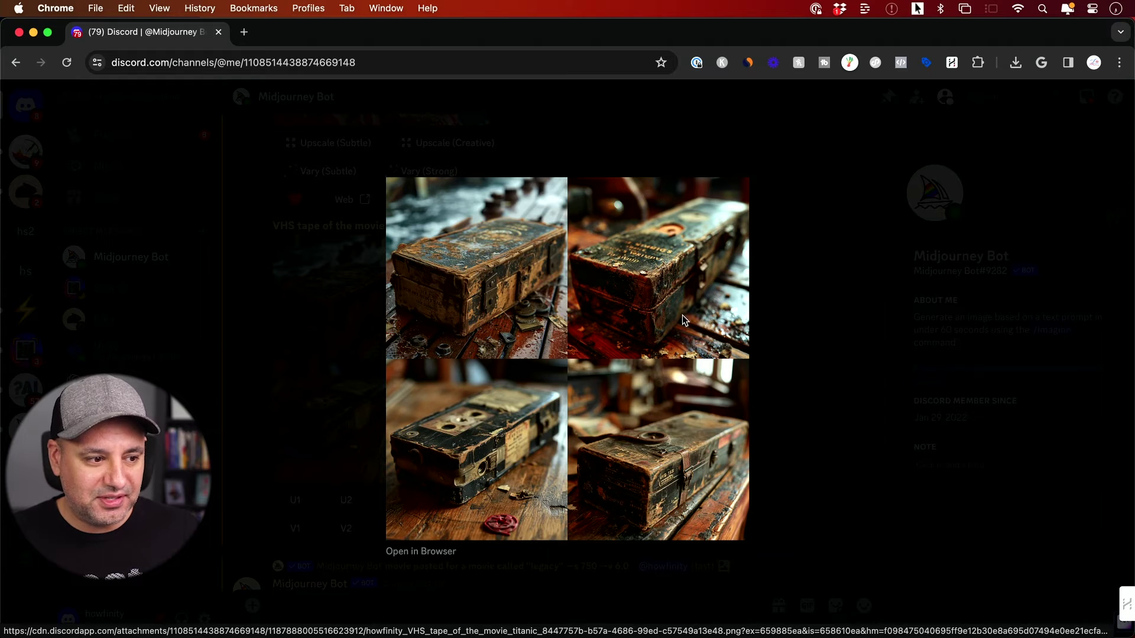
pyautogui.click(818, 315)
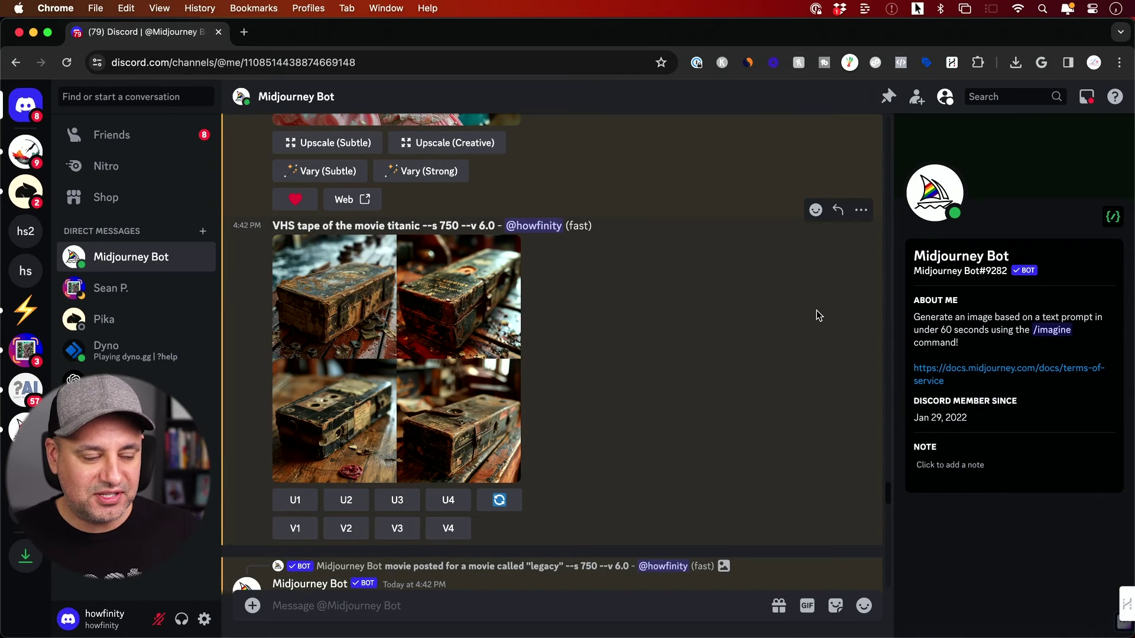
pyautogui.scroll(-6, 591, 334)
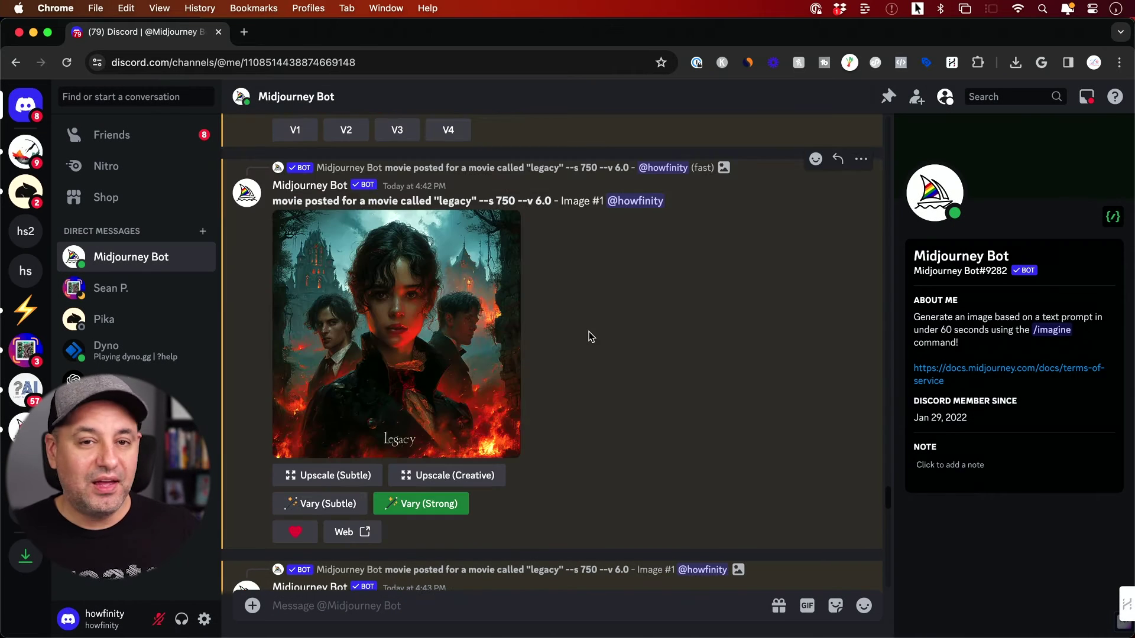
# Enlarge the legacy movie poster, then close it and scroll down the chat
pyautogui.click(456, 330)
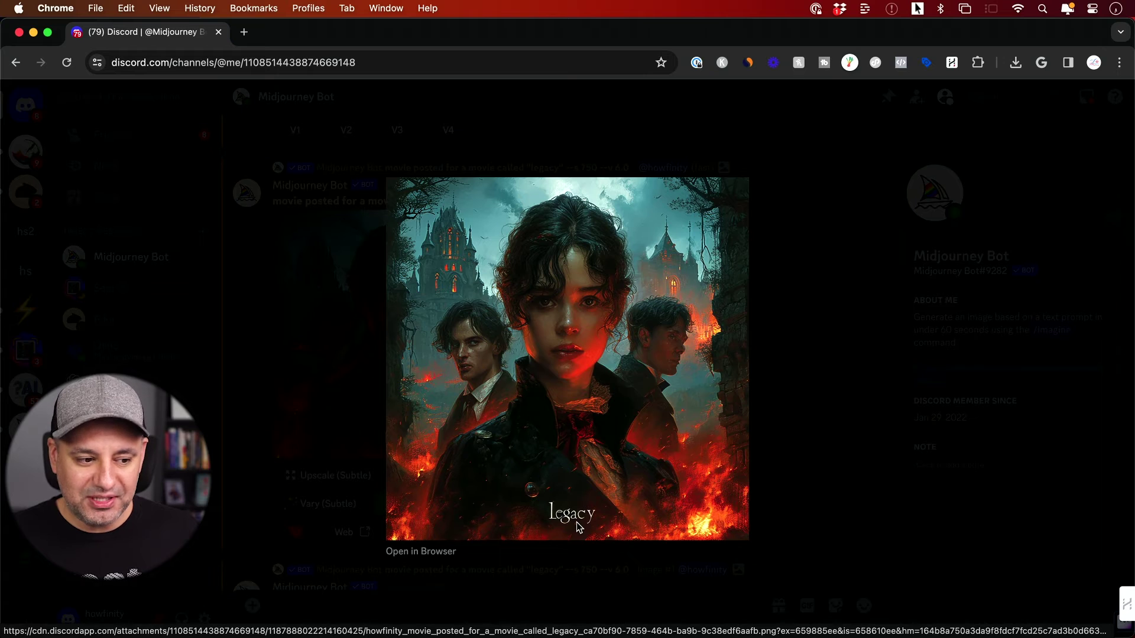
pyautogui.press('Escape')
pyautogui.scroll(-6, 592, 399)
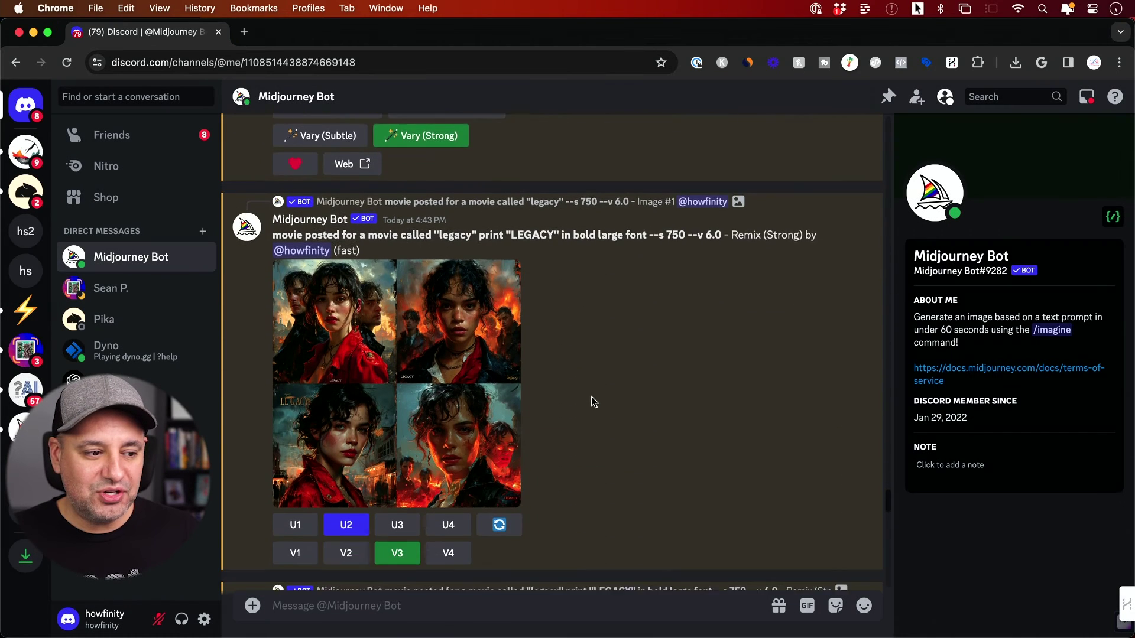
pyautogui.scroll(-1, 593, 396)
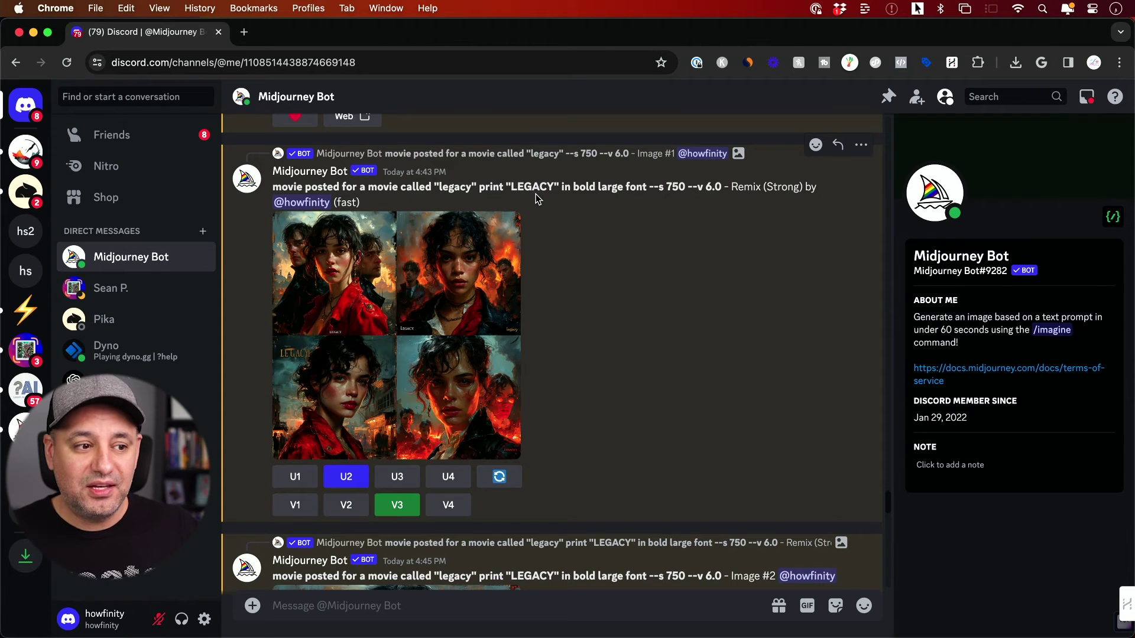
# Enlarge the LEGACY Remix (Strong) grid for review, then close it
pyautogui.click(426, 300)
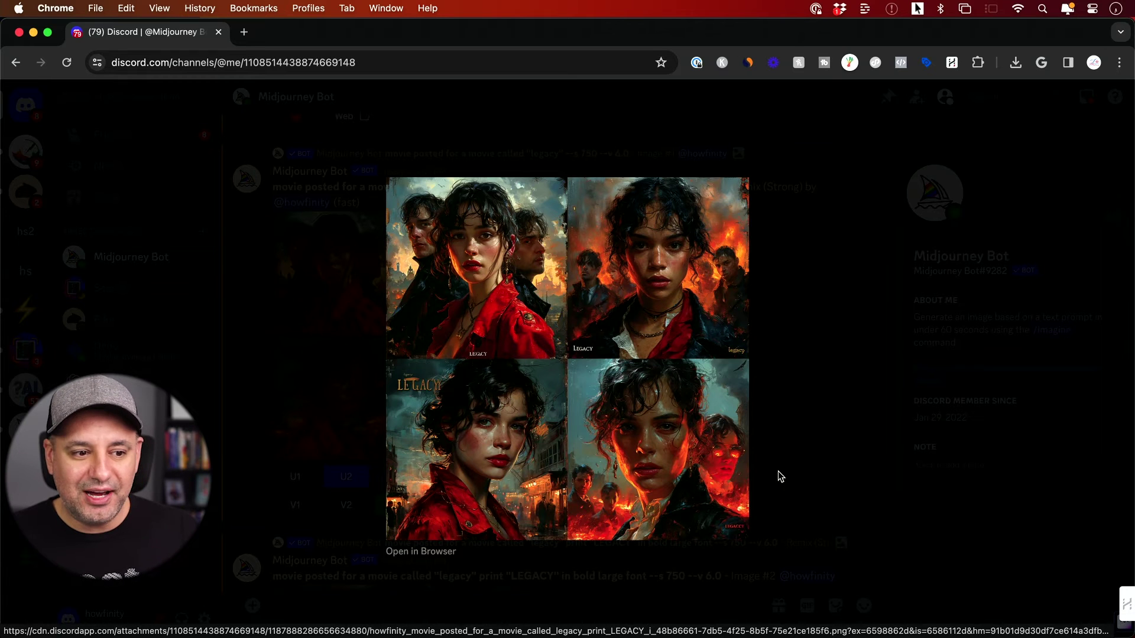
pyautogui.click(802, 439)
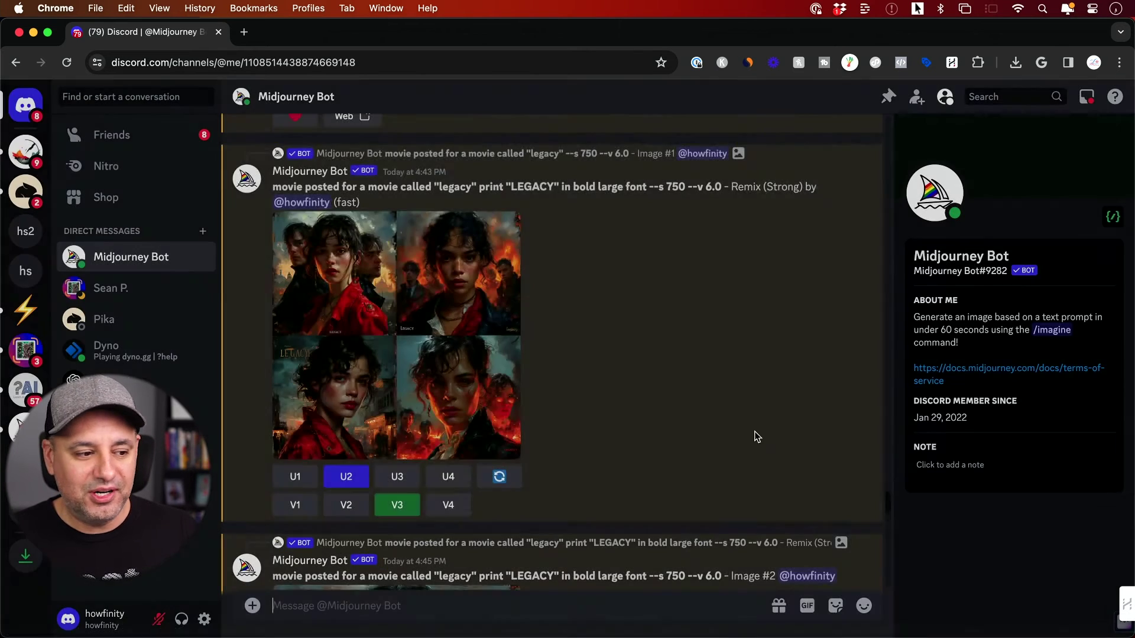
pyautogui.scroll(5, 385, 193)
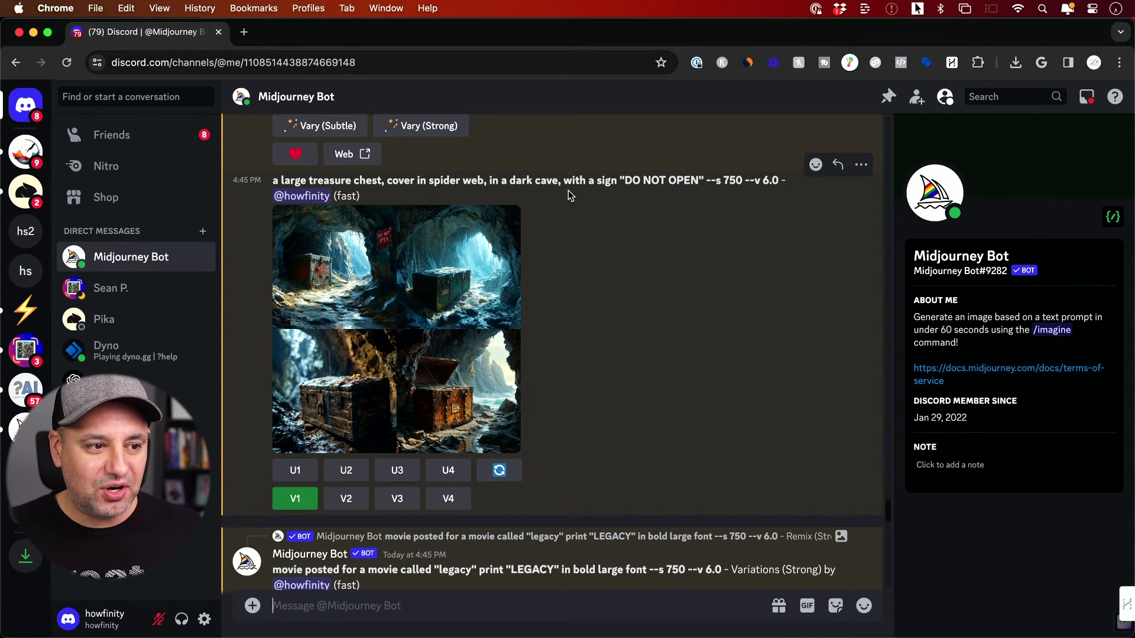
# Enlarge the treasure-chest grids and step to the newest DO NOT OPEN red-chest grid
pyautogui.click(411, 296)
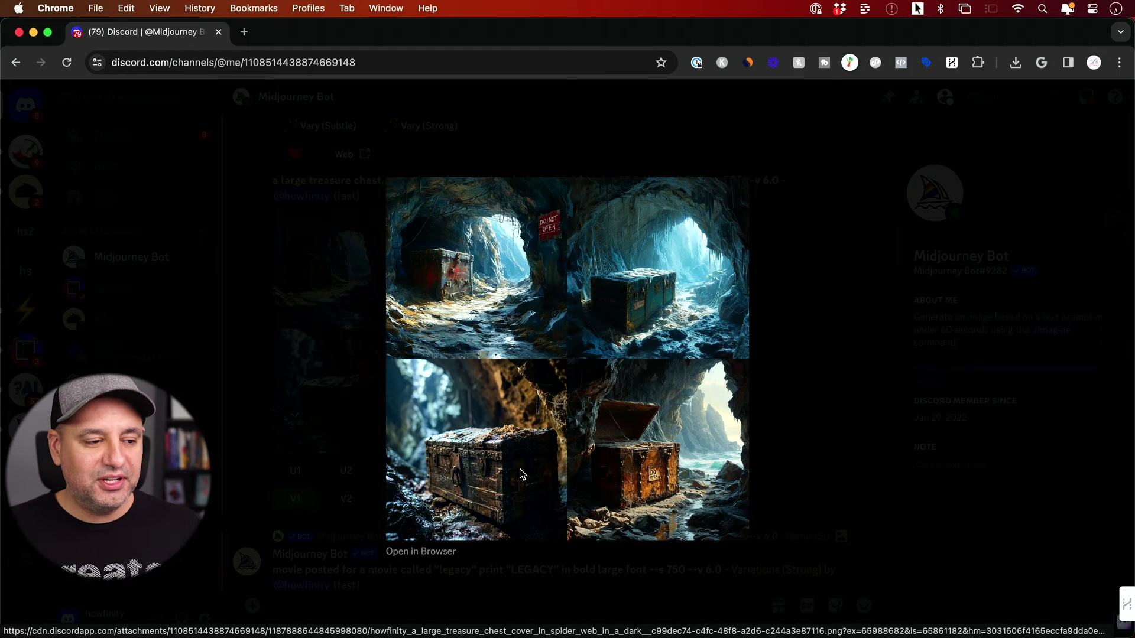
pyautogui.press('Left')
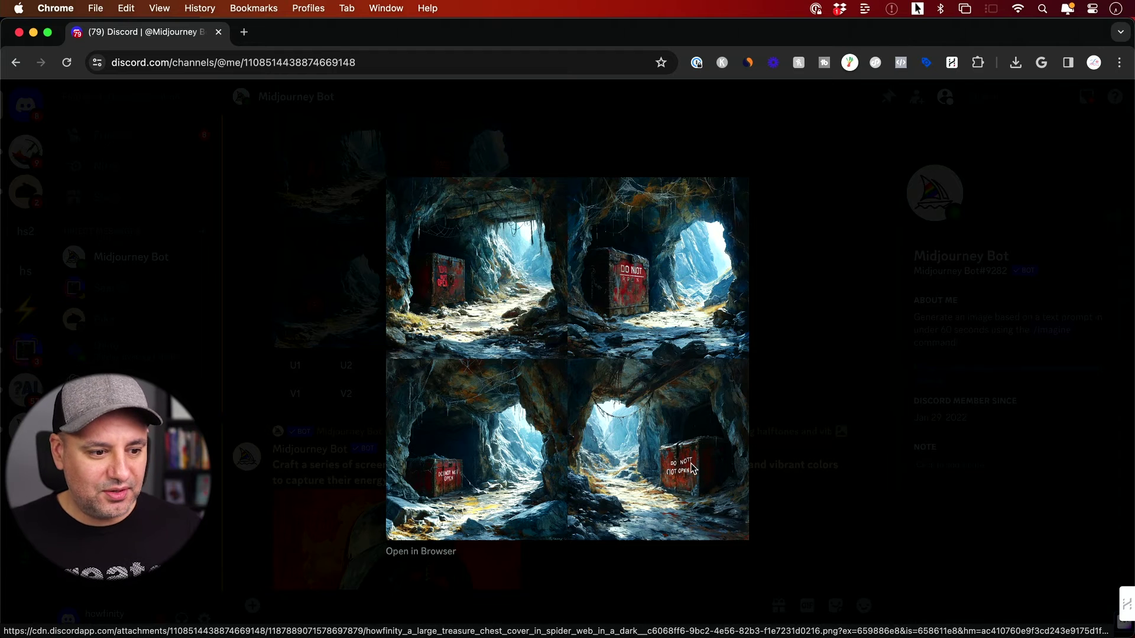
pyautogui.press('Right')
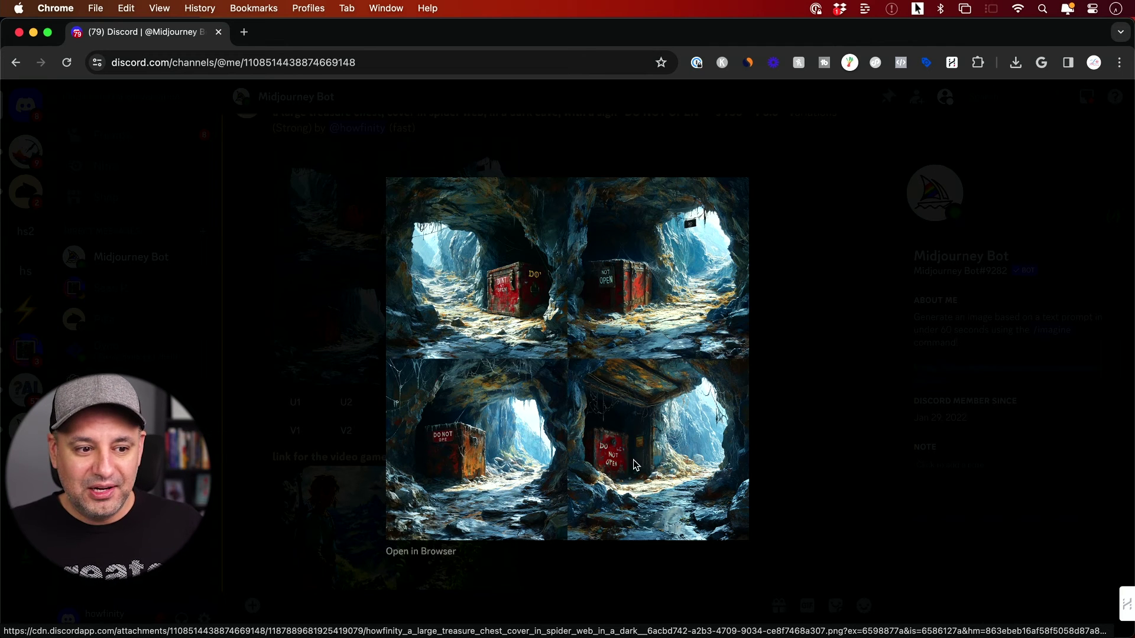
pyautogui.click(760, 444)
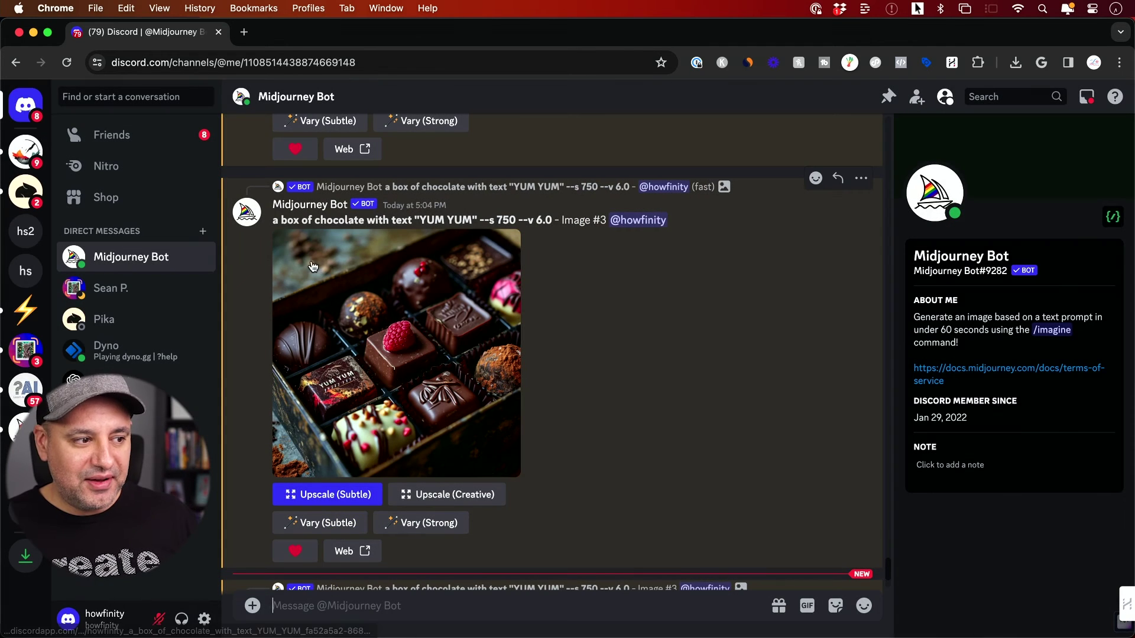
# Enlarge the YUM YUM chocolate-box image and switch to another version
pyautogui.click(460, 279)
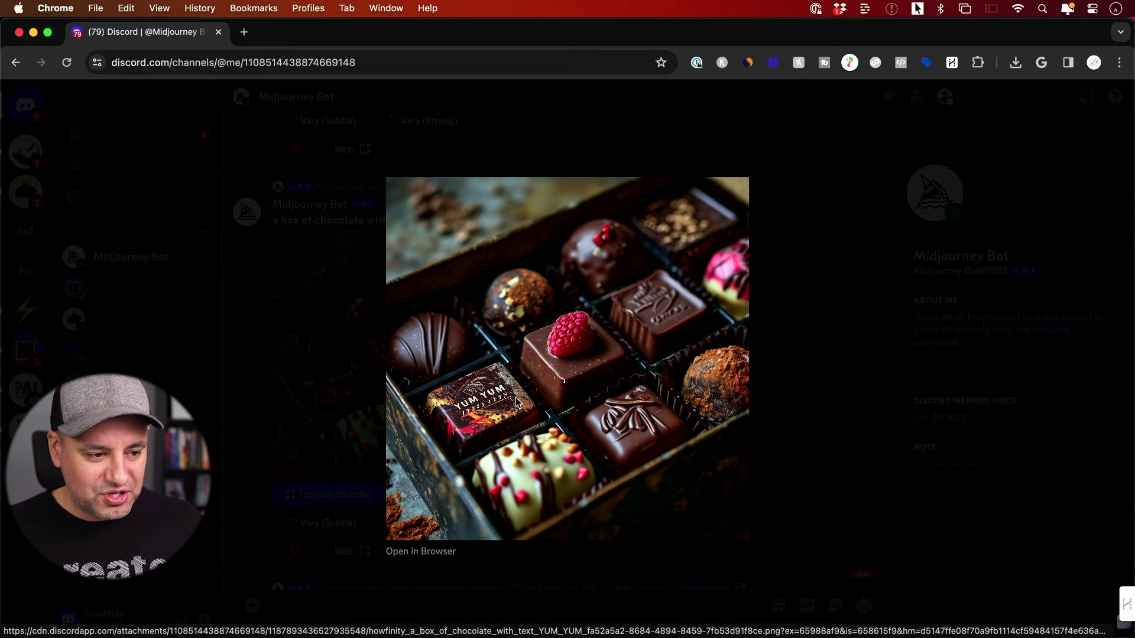
pyautogui.press('Left')
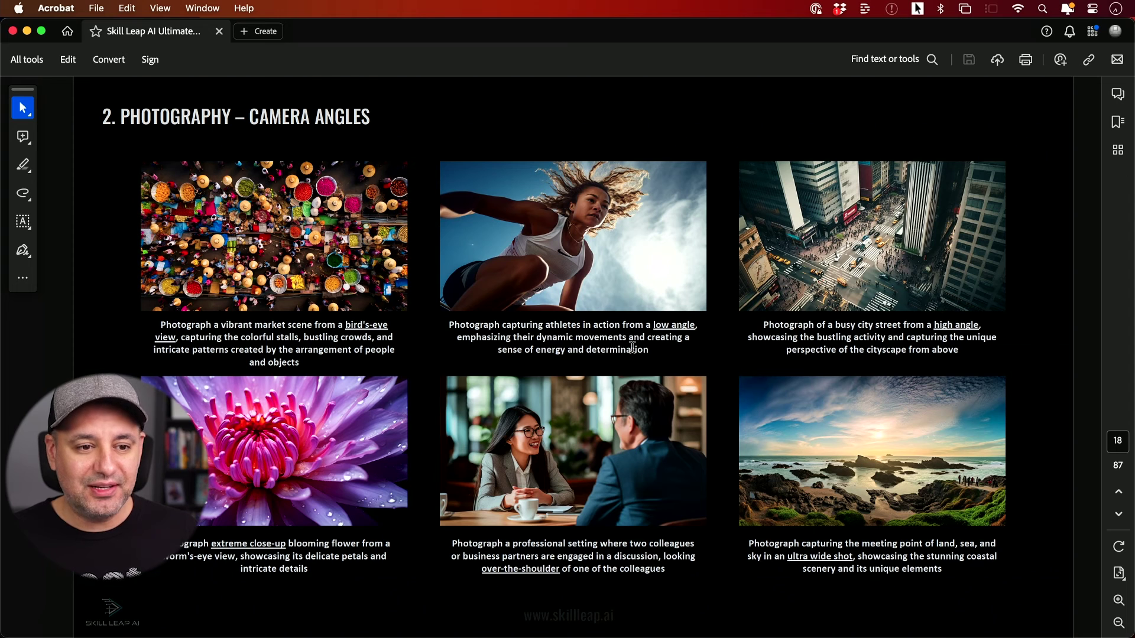
pyautogui.press('super+Tab')
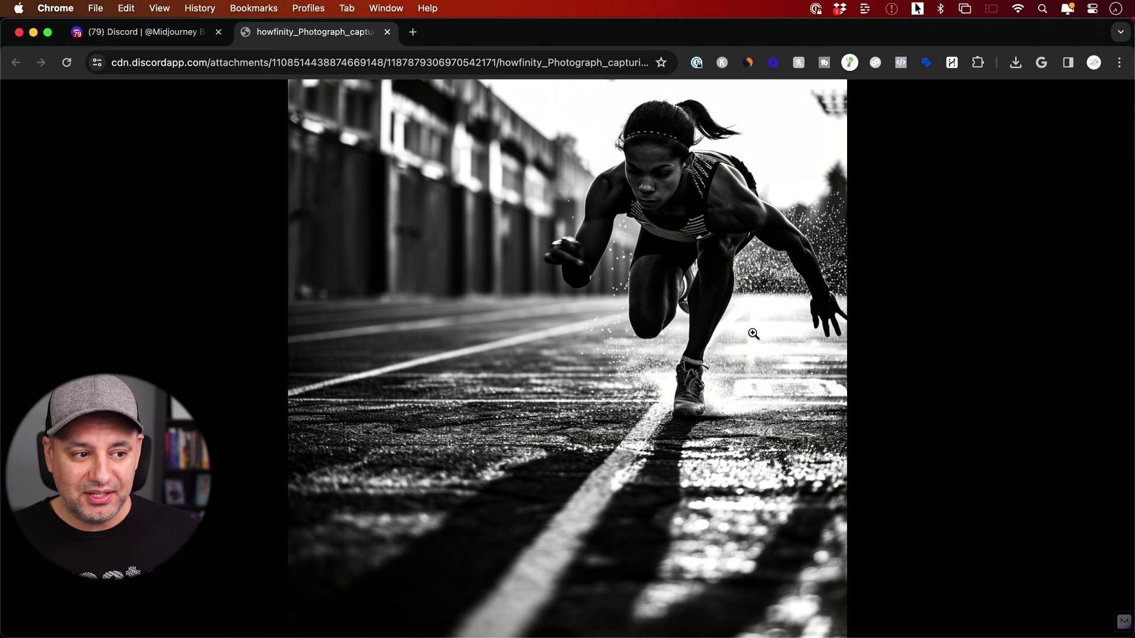
# Zoom the black-and-white sprinter image to full size
pyautogui.click(834, 333)
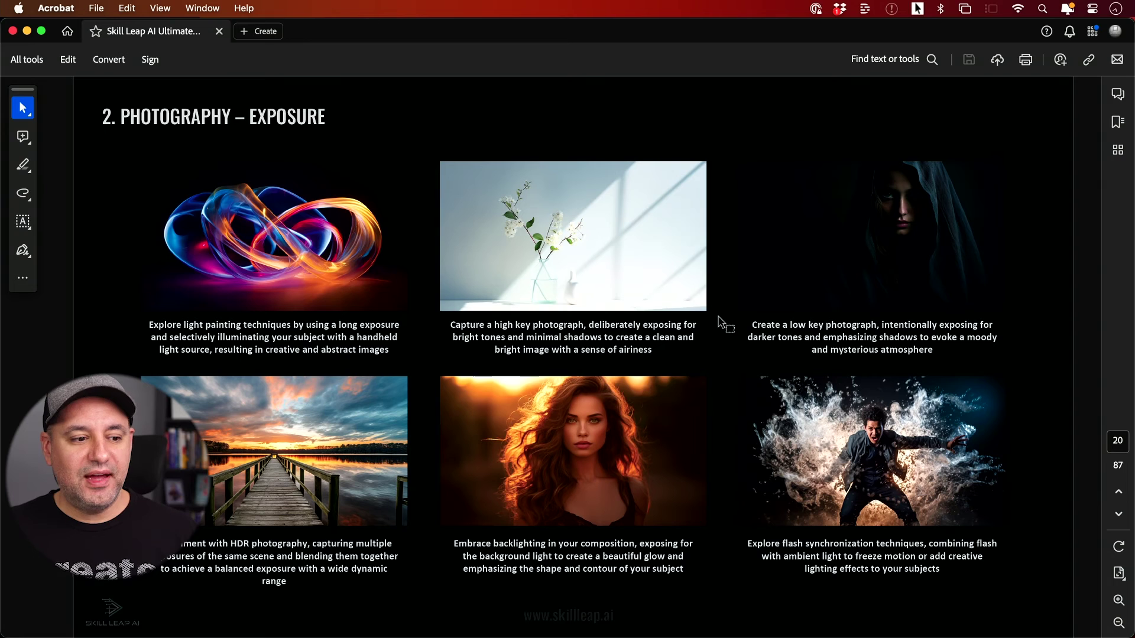
# Page through the Lighting, Stocks and Experimental prompts to page 26, Photography – Black and White
pyautogui.press('super+Tab')
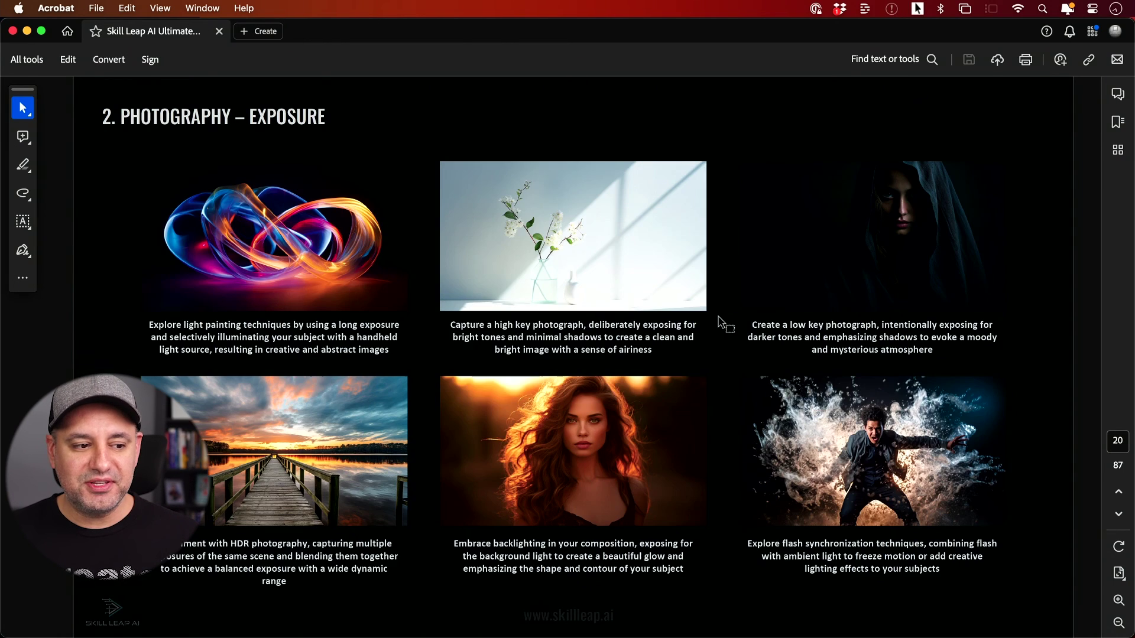
pyautogui.press('Right')
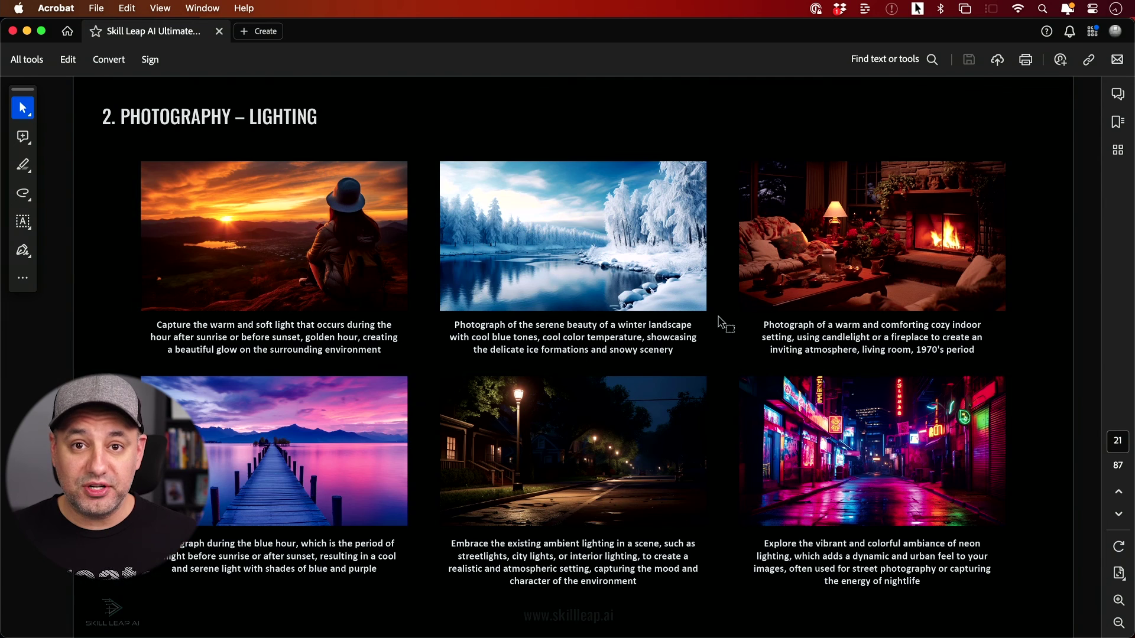
pyautogui.press('Right')
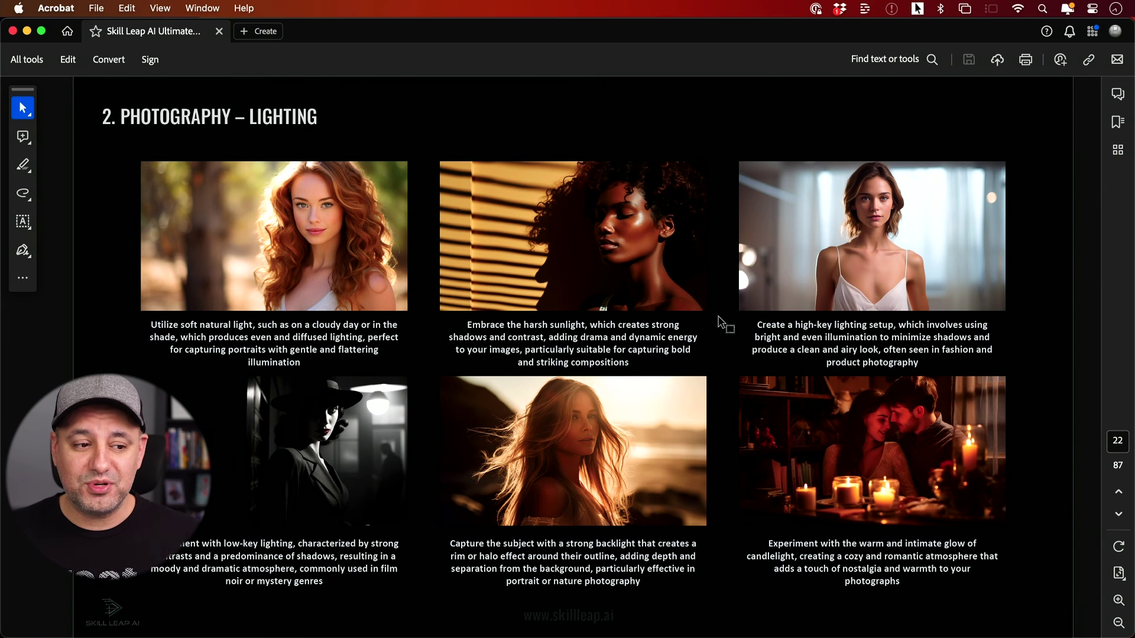
pyautogui.press('Right')
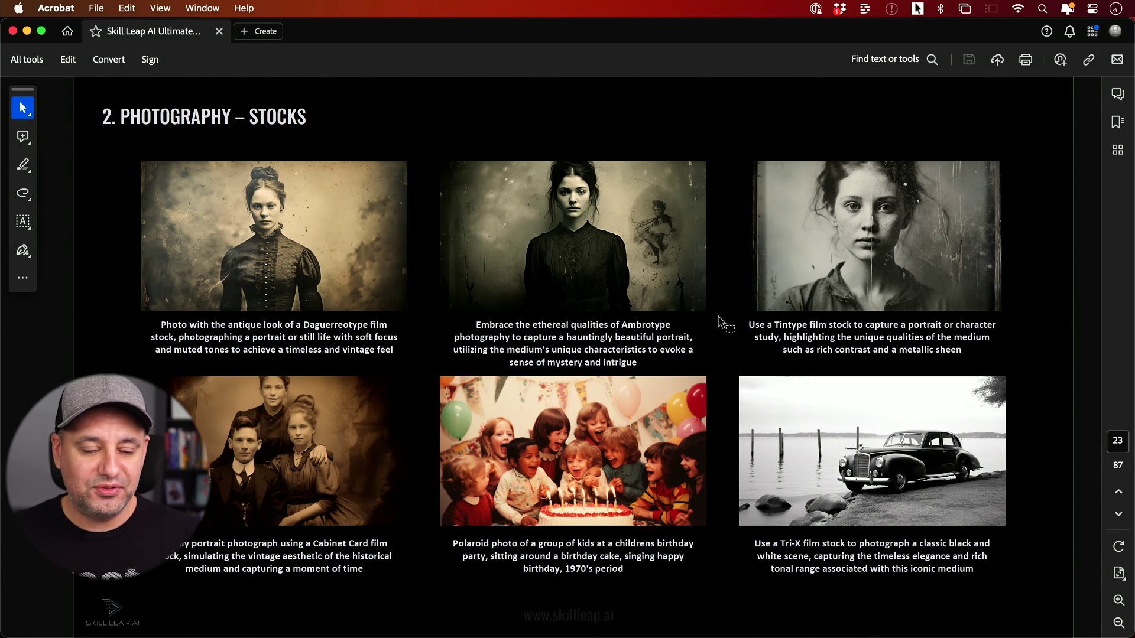
pyautogui.press('Right')
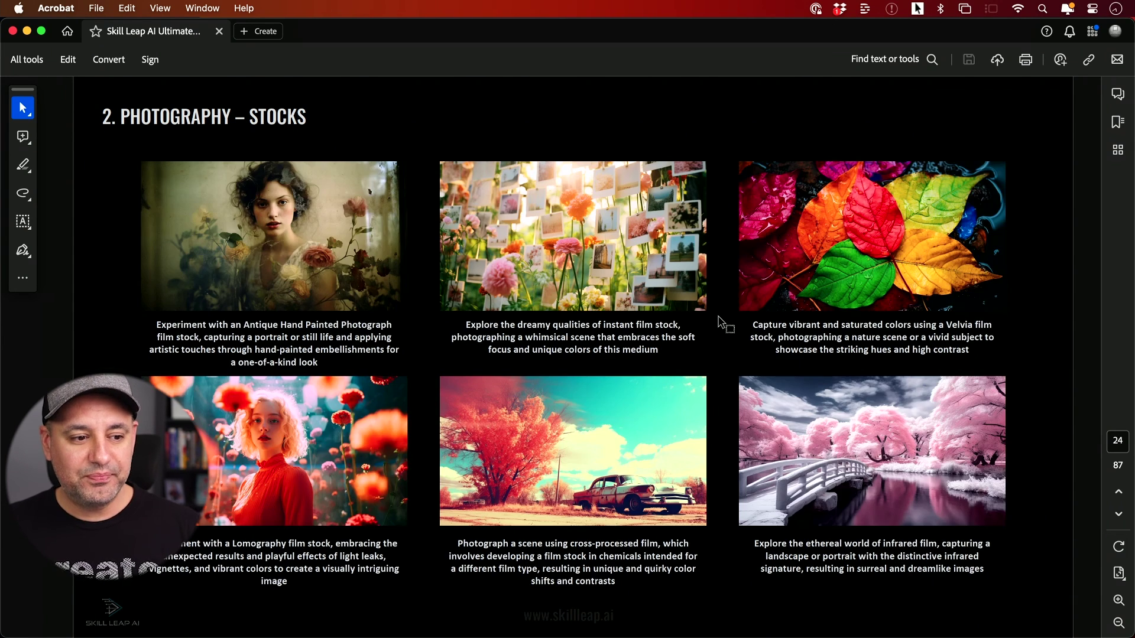
pyautogui.press('Right')
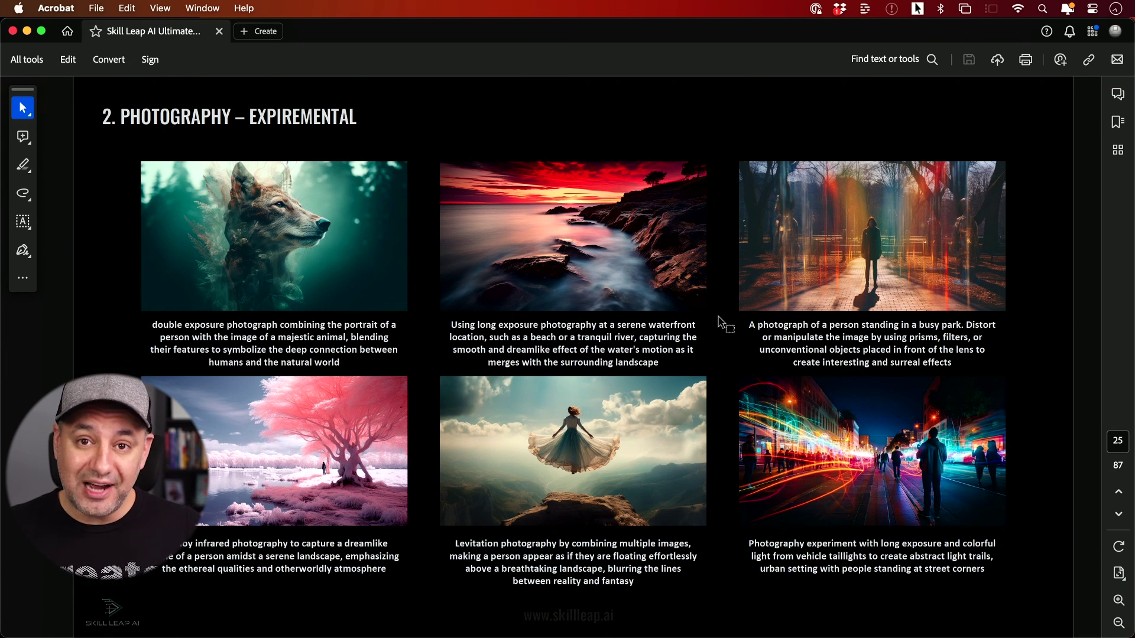
pyautogui.press('Right')
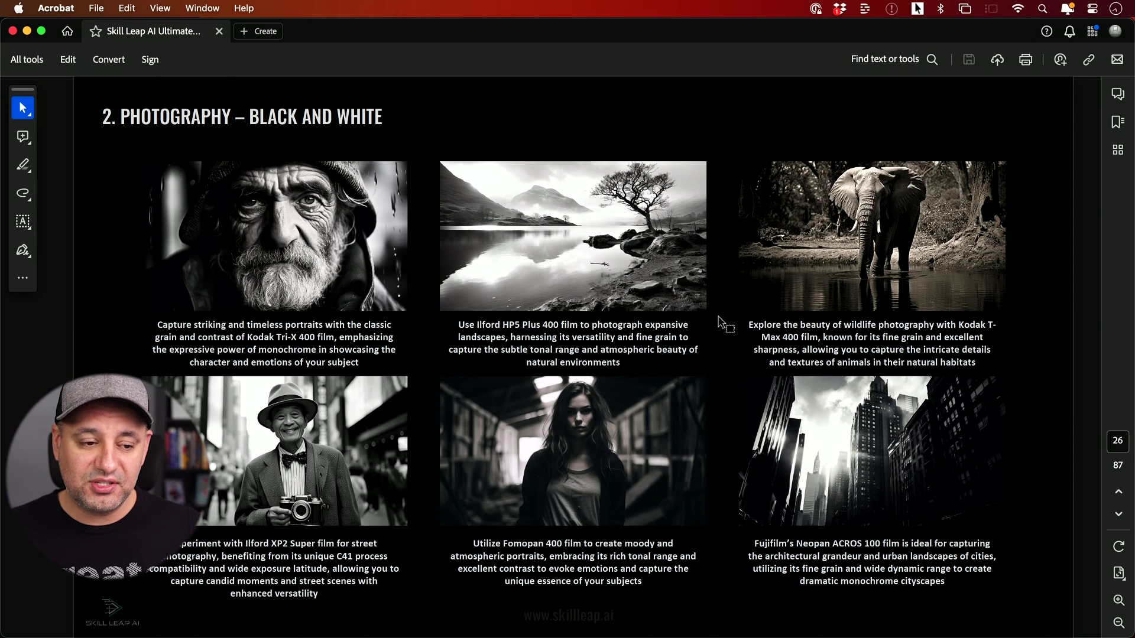